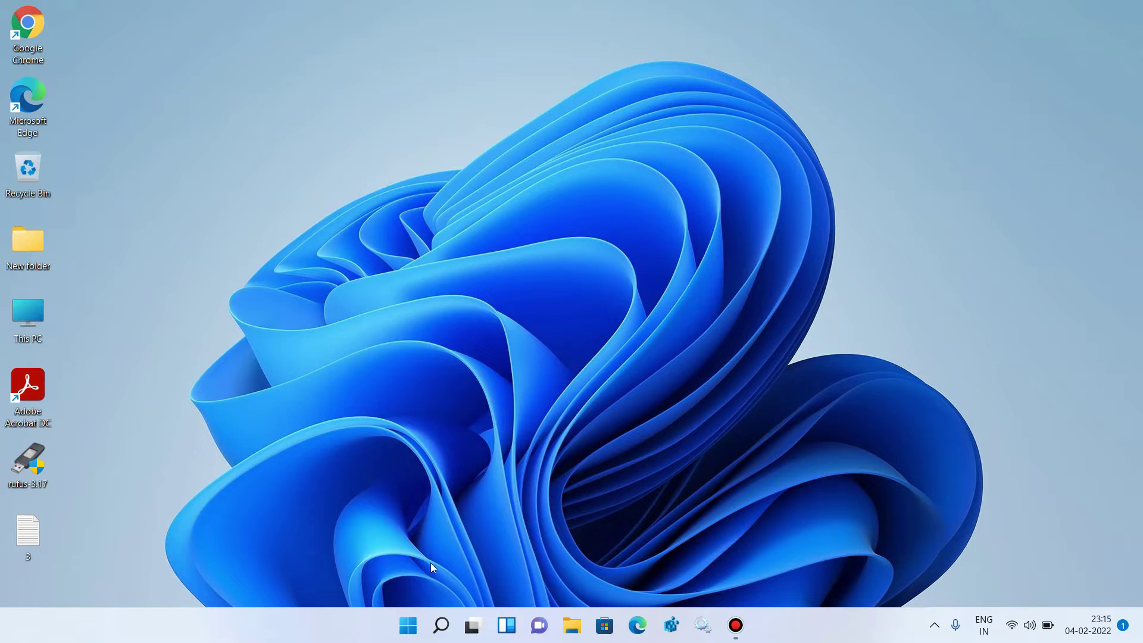
# Step: Open Device Manager and move its window toward the middle of the desktop
pyautogui.rightClick(410, 625)
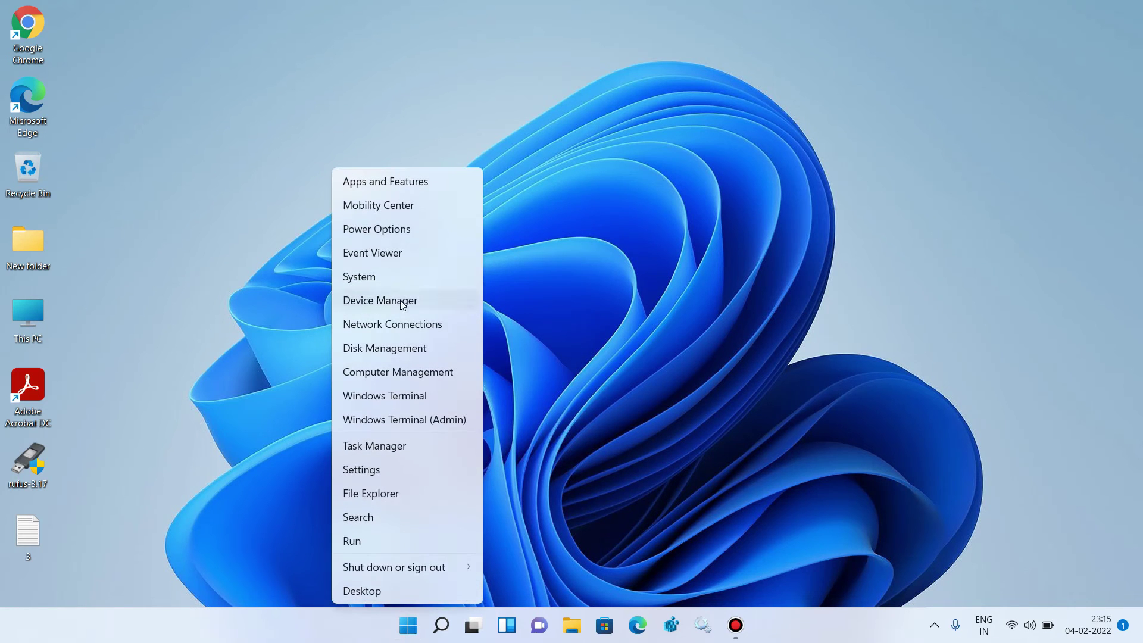
pyautogui.click(402, 301)
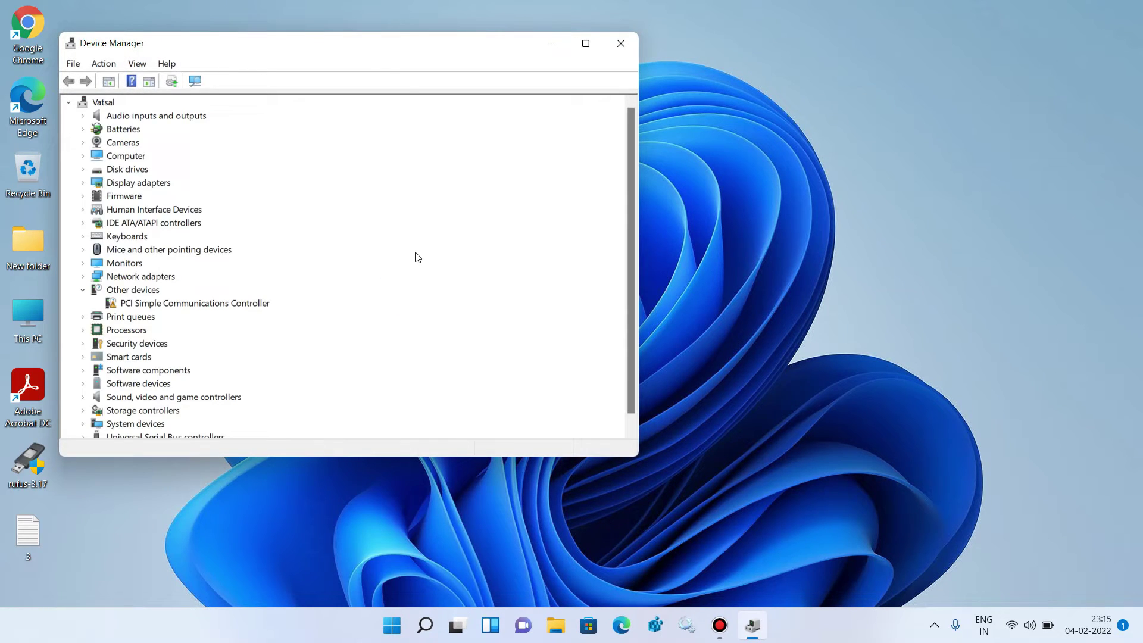
pyautogui.moveTo(369, 48); pyautogui.dragTo(580, 99)
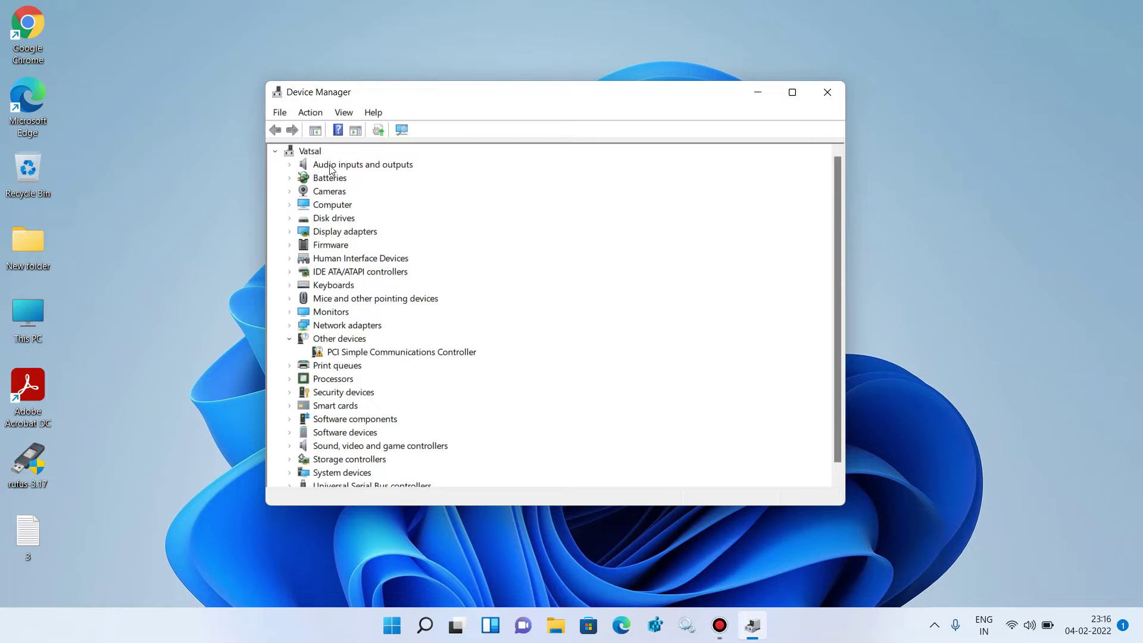
pyautogui.click(330, 219)
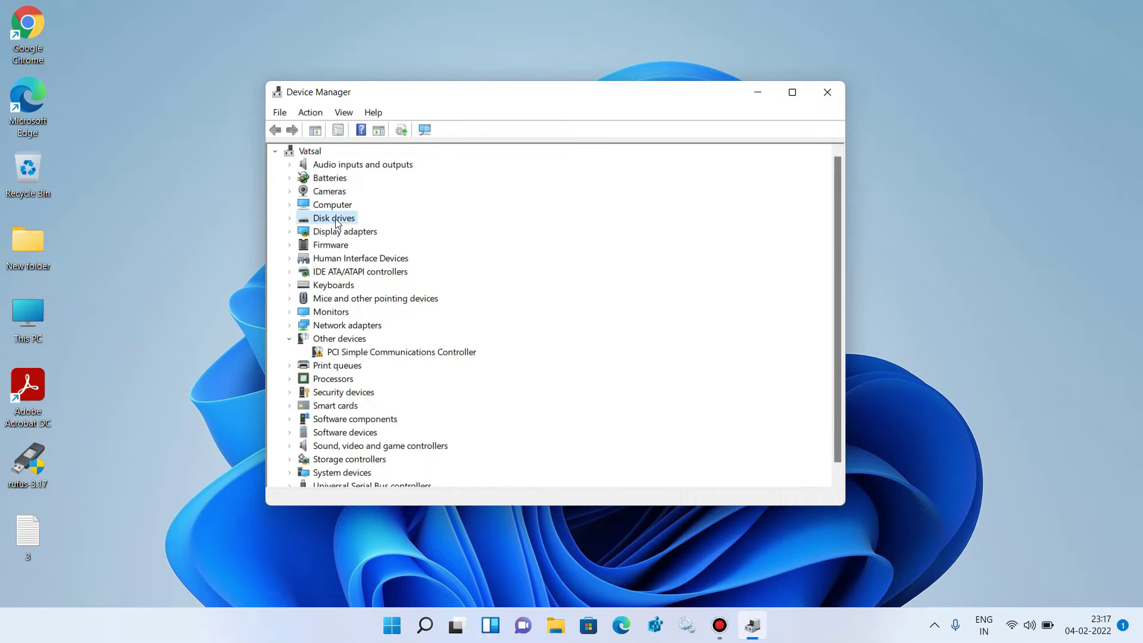
pyautogui.click(309, 116)
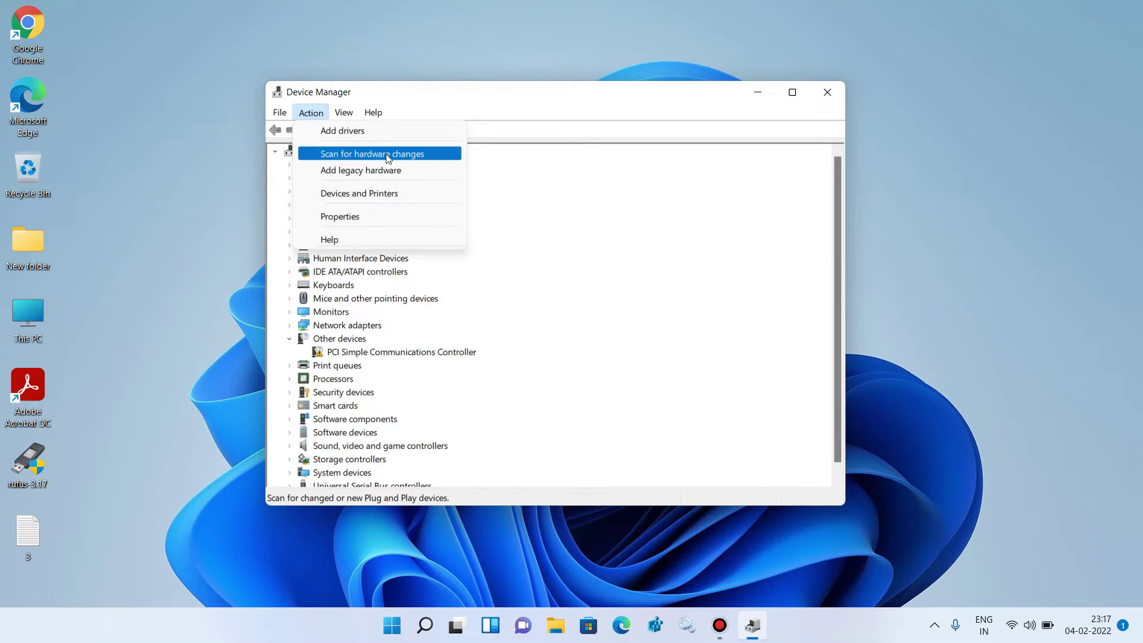
pyautogui.click(522, 215)
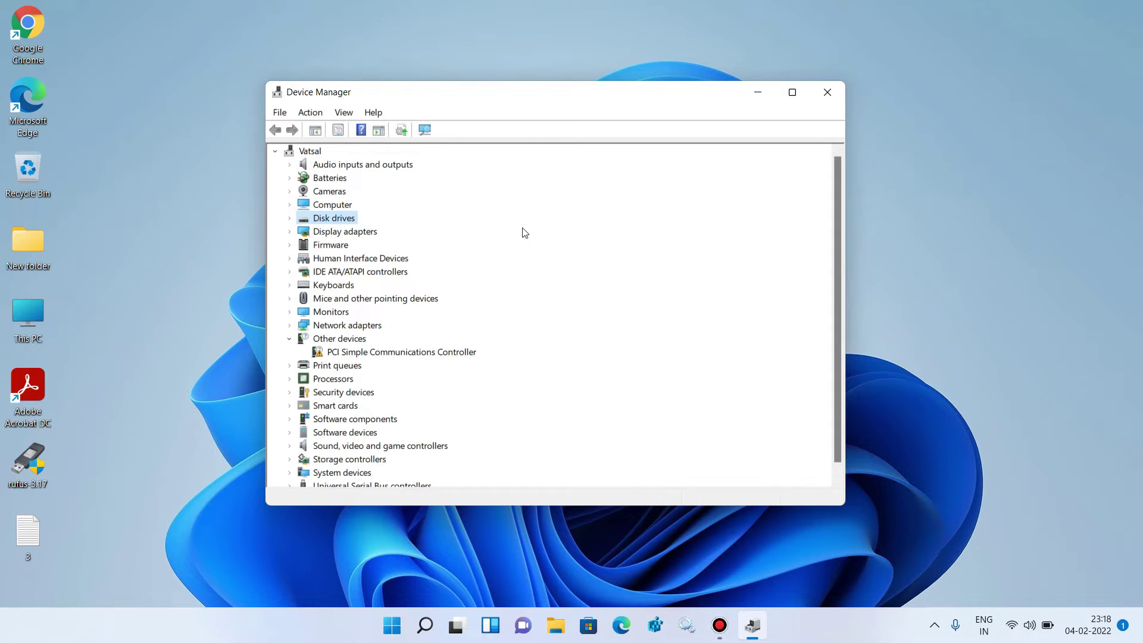
# Step: Start adding legacy hardware, choosing to install hardware manually selected from a list
pyautogui.click(314, 112)
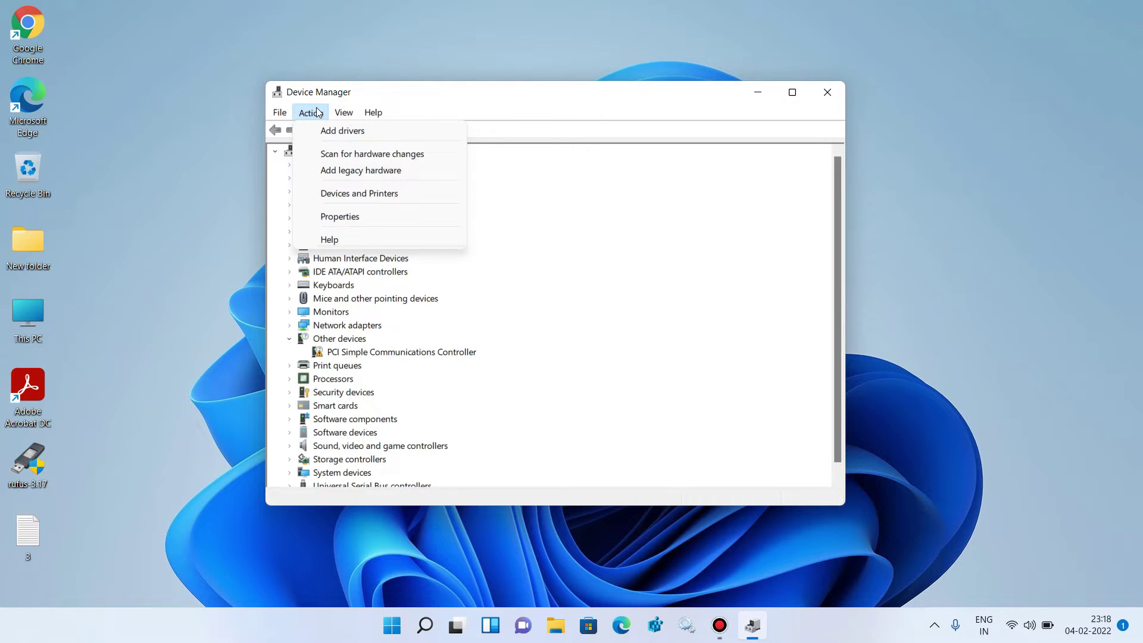
pyautogui.click(334, 172)
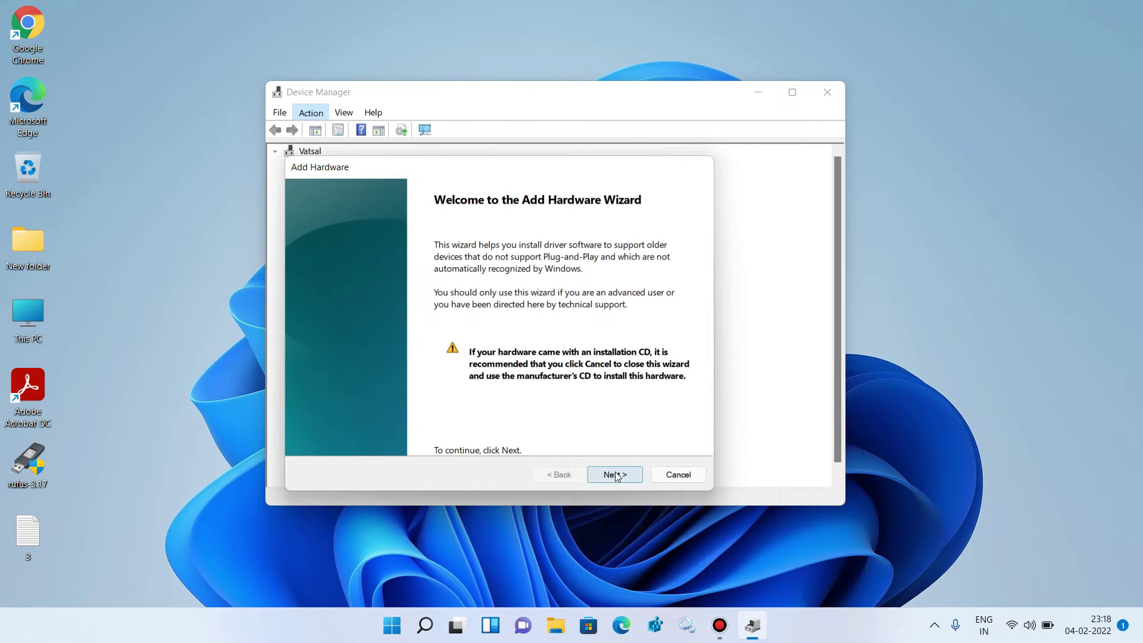
pyautogui.click(616, 476)
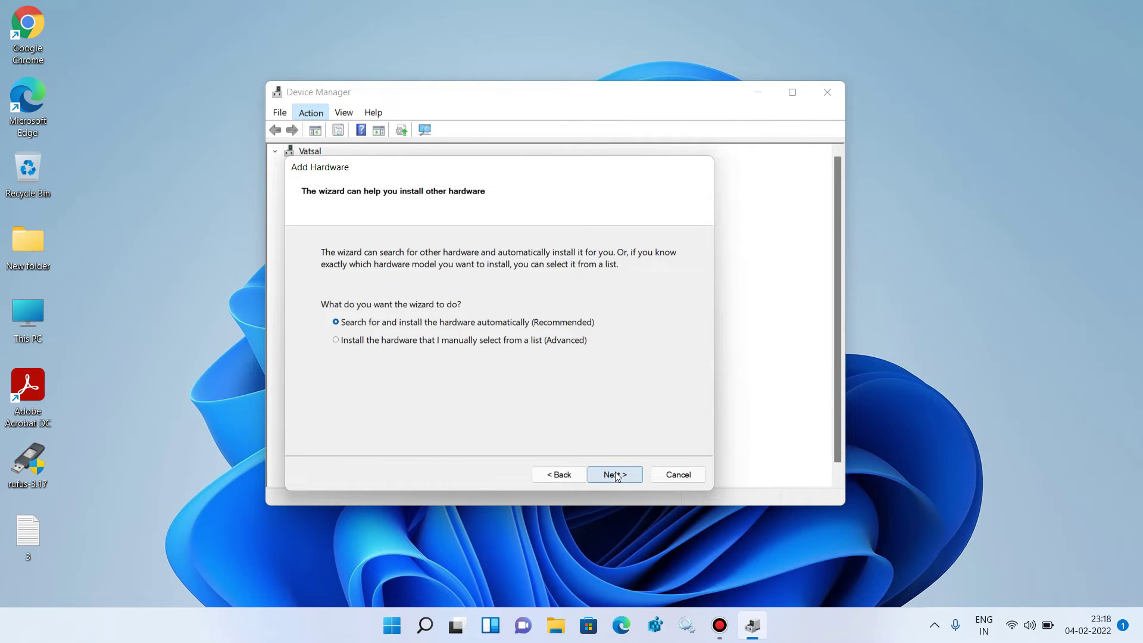
pyautogui.click(337, 341)
pyautogui.click(613, 473)
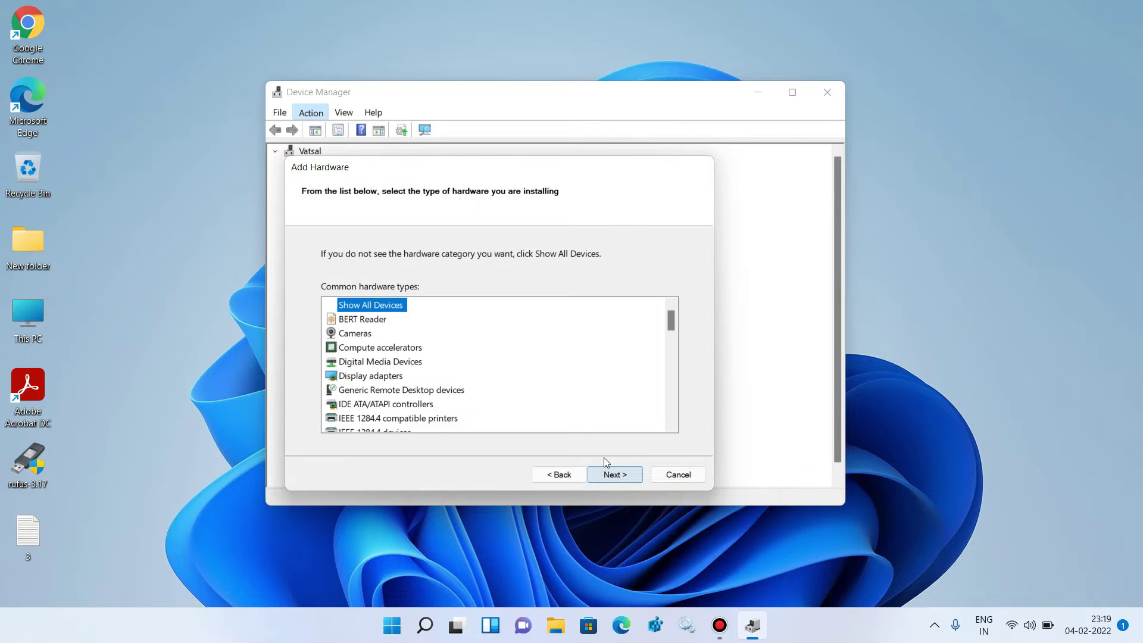
# Step: Choose Sound, video and game controllers as the type of hardware to install
pyautogui.scroll(-1, 459, 357)
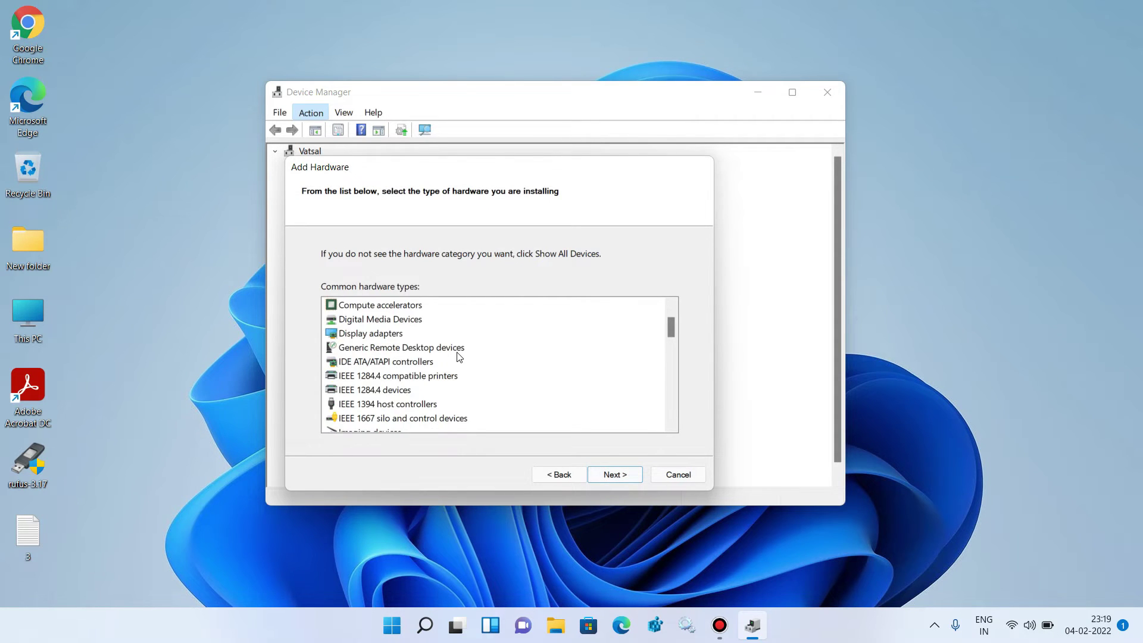
pyautogui.scroll(-10, 459, 357)
pyautogui.scroll(-1, 459, 356)
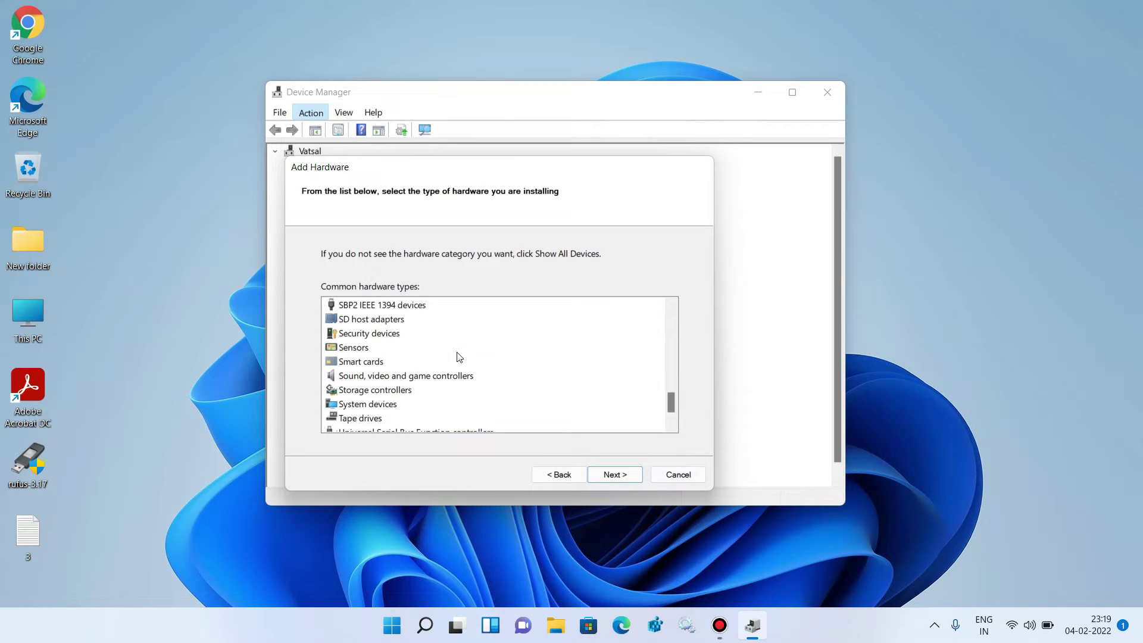
pyautogui.click(421, 379)
pyautogui.click(601, 473)
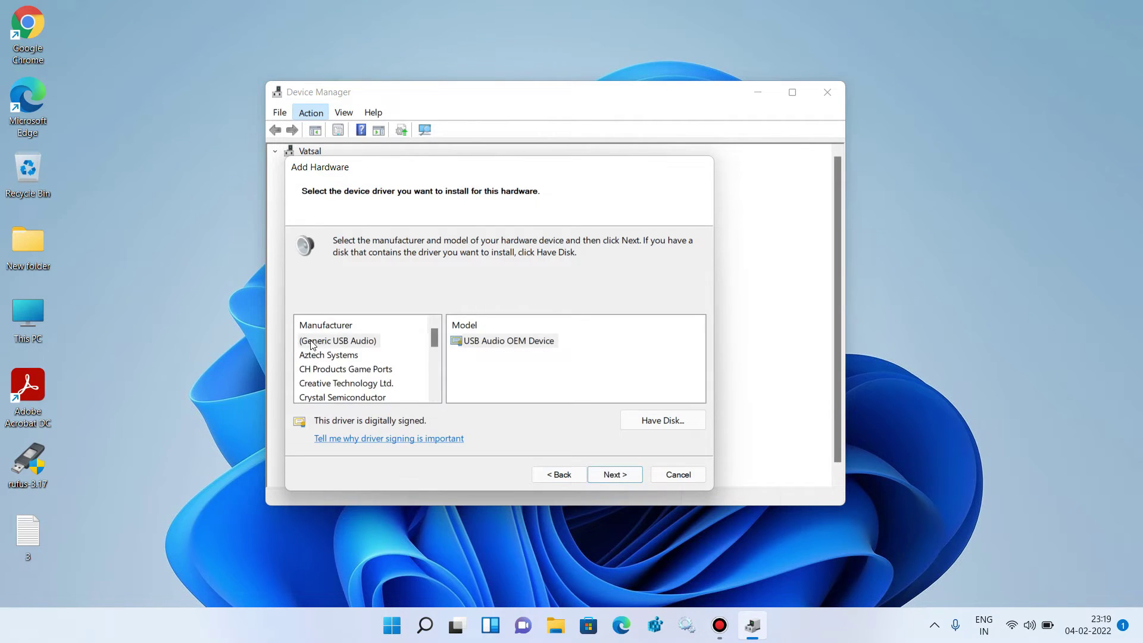
# Step: Select Microsoft as the manufacturer and Microsoft Bluetooth A2dp Source as the model
pyautogui.scroll(-2, 345, 353)
pyautogui.scroll(-1, 345, 353)
pyautogui.scroll(1, 345, 353)
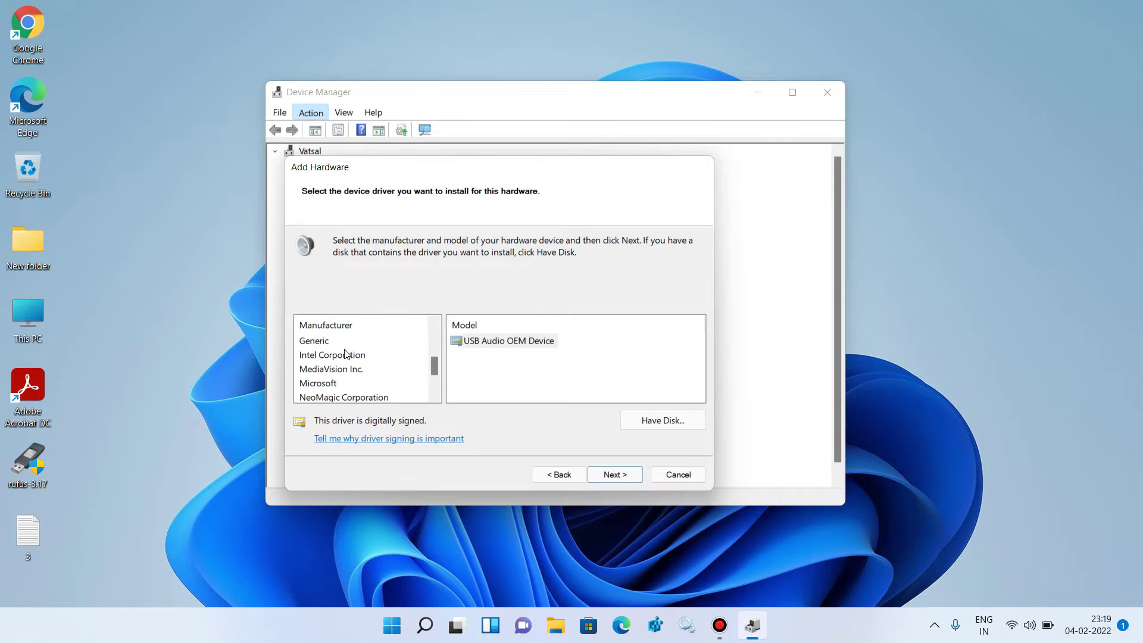
pyautogui.click(319, 384)
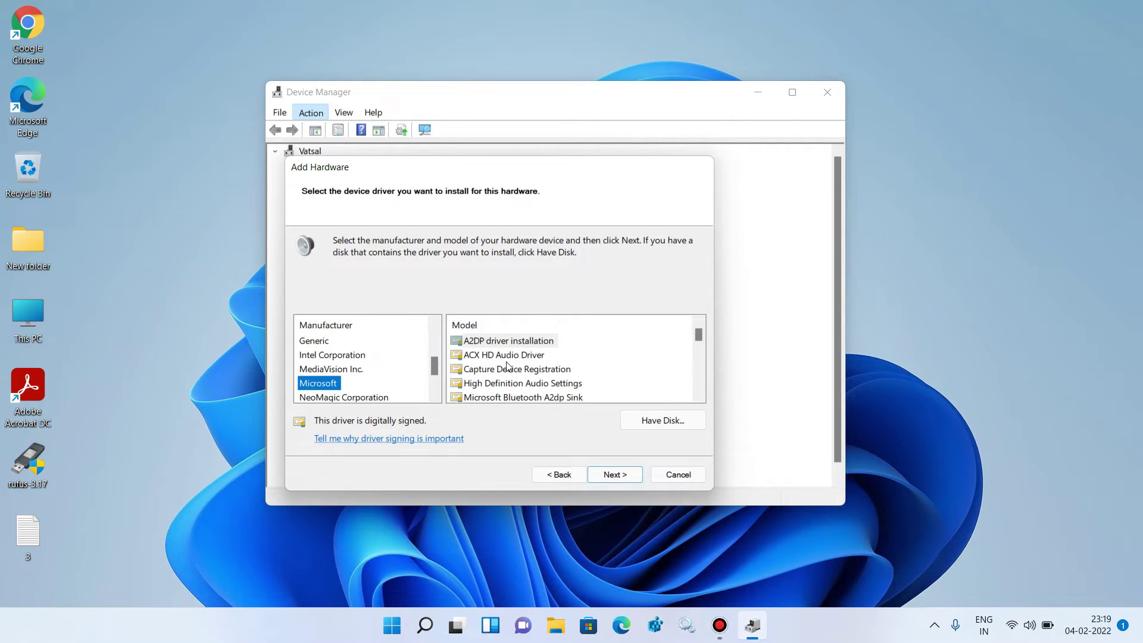
pyautogui.scroll(-1, 507, 366)
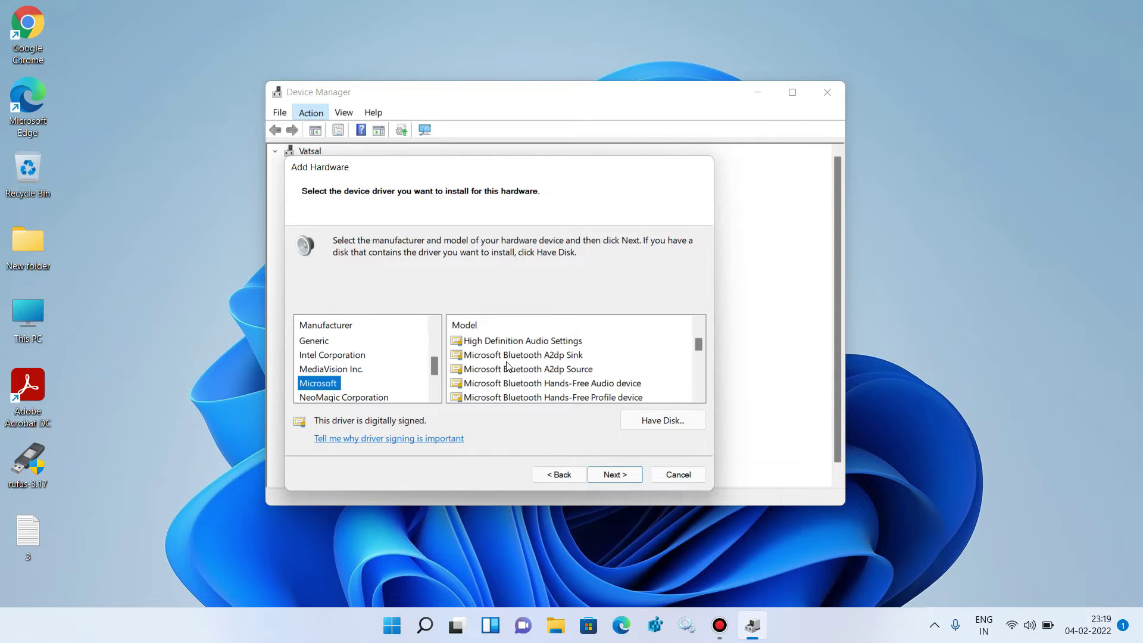
pyautogui.click(550, 374)
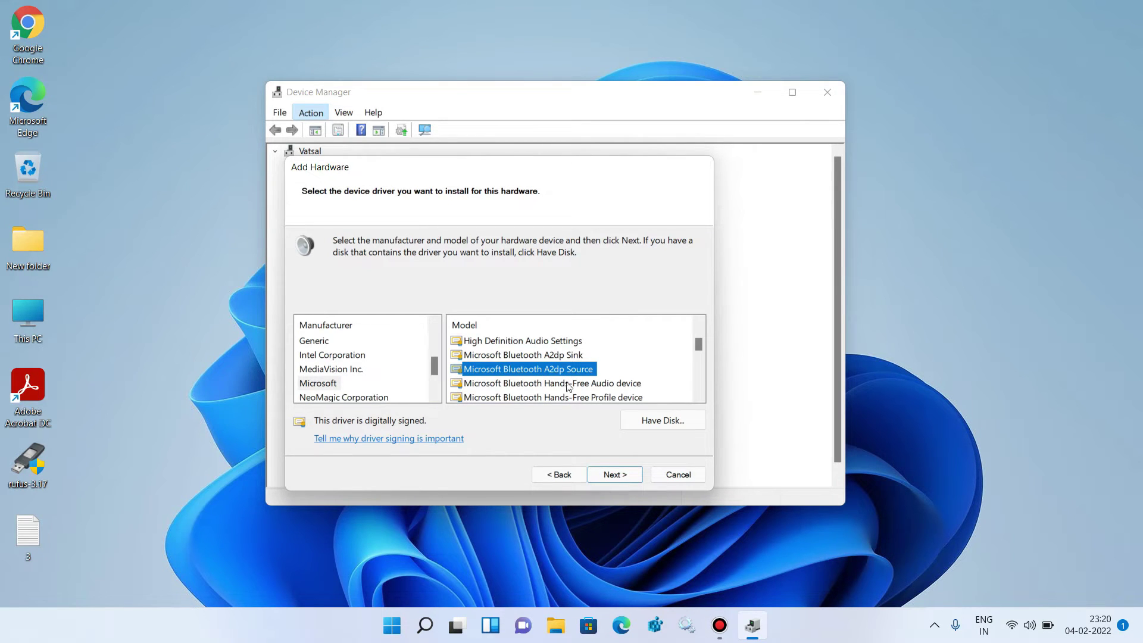
# Step: Install the selected Bluetooth driver, finish the wizard and check the devices under the Bluetooth category
pyautogui.click(612, 472)
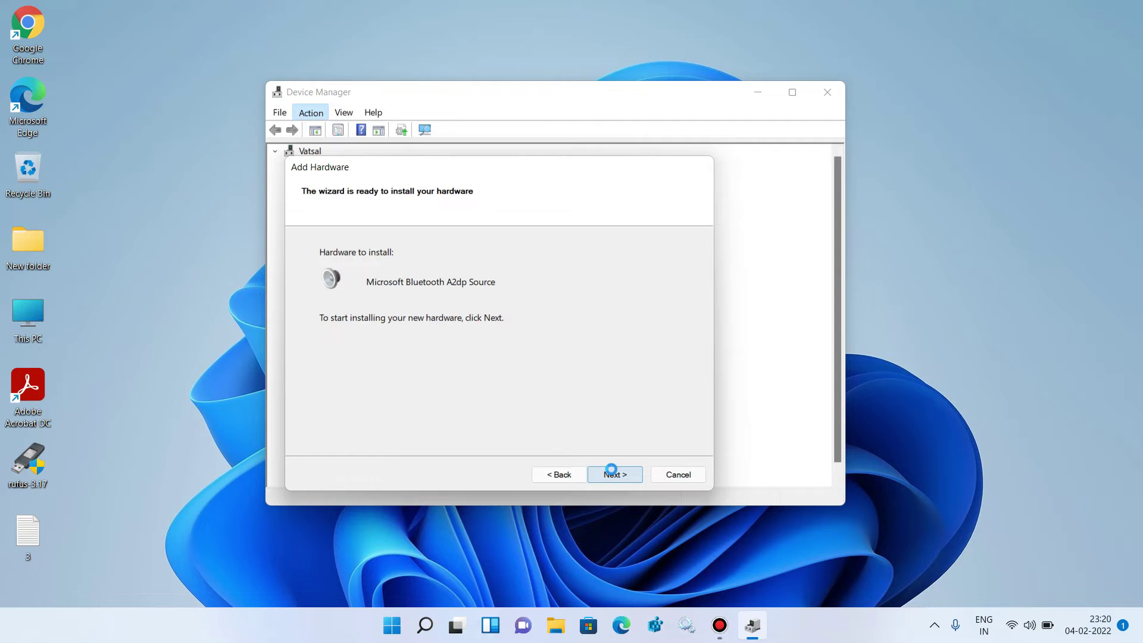
pyautogui.click(612, 472)
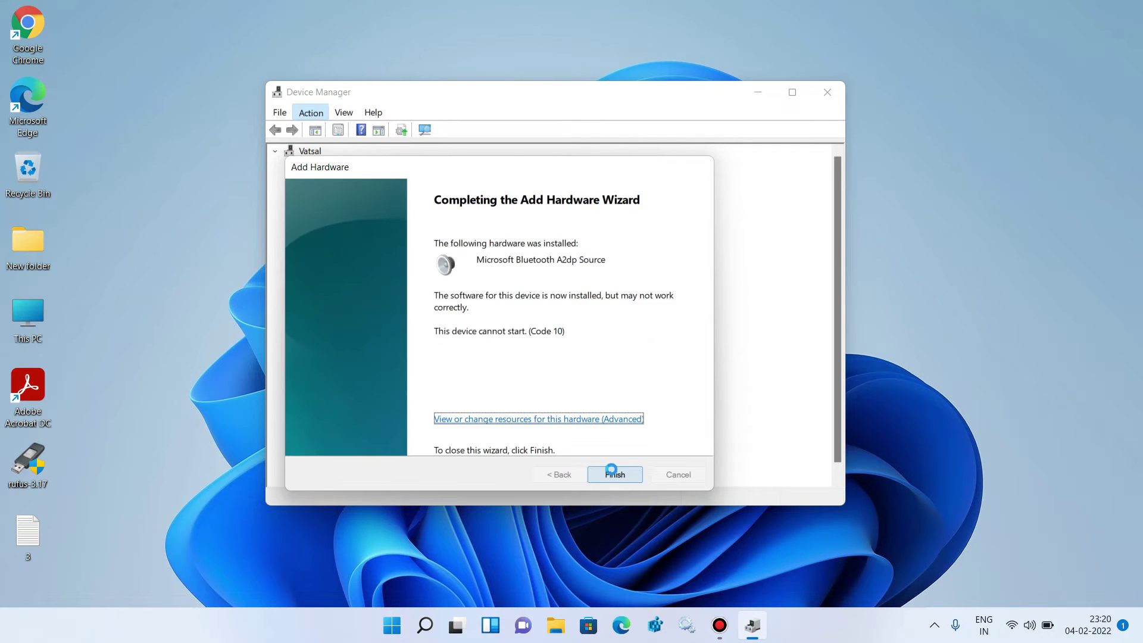
pyautogui.click(612, 472)
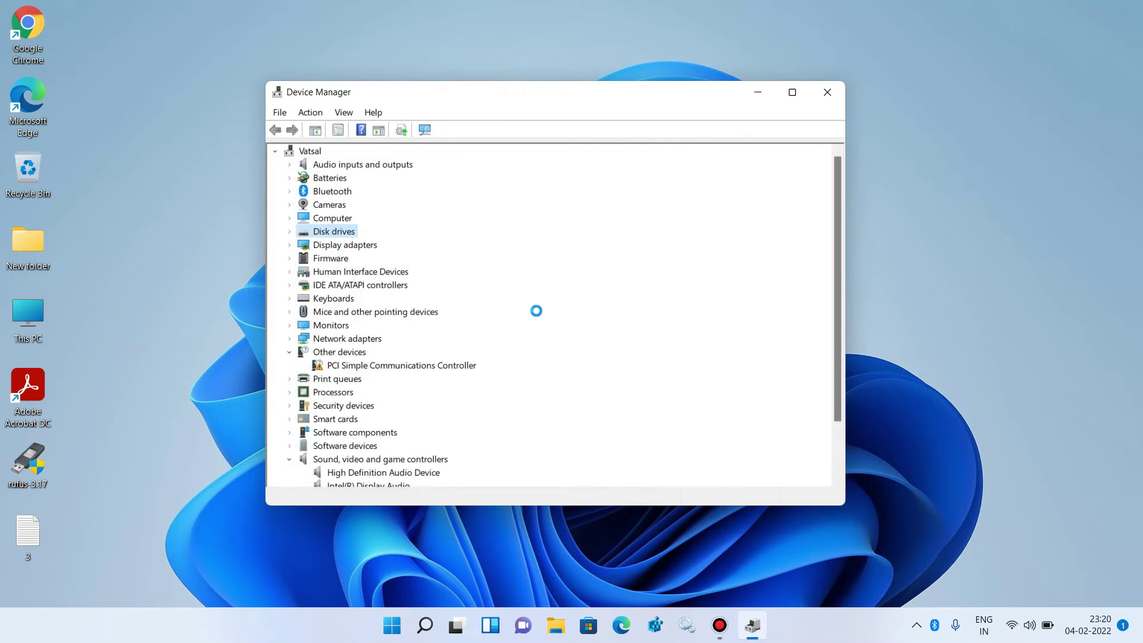
pyautogui.click(289, 191)
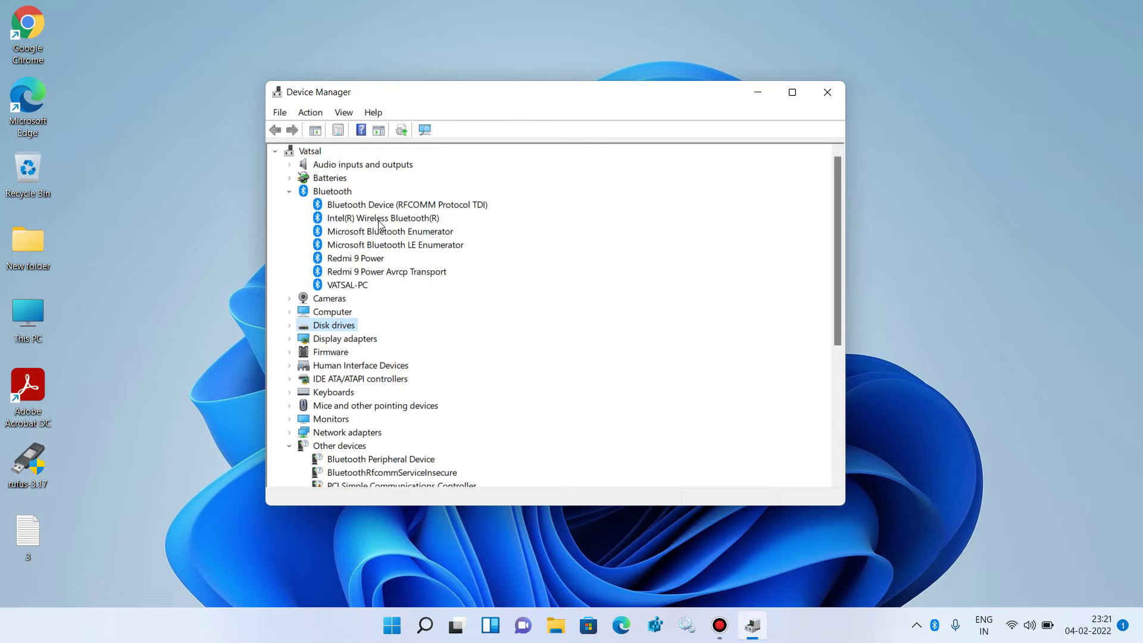
pyautogui.click(289, 191)
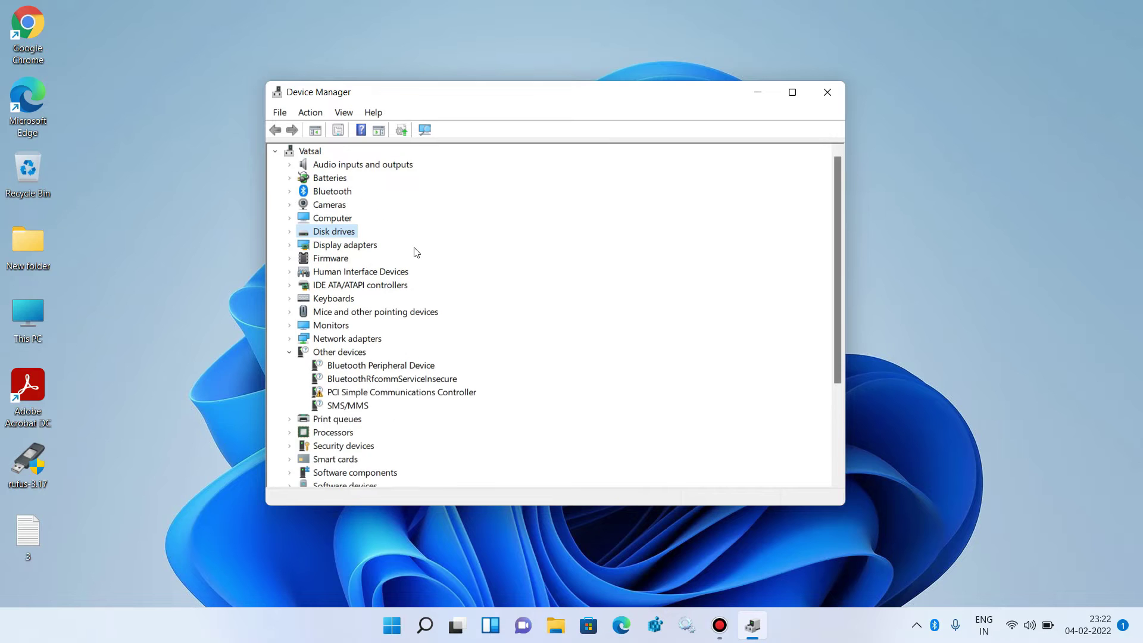
# Step: Uninstall the Microsoft Bluetooth A2dp Source device from the Sound, video and game controllers category
pyautogui.scroll(-3, 417, 252)
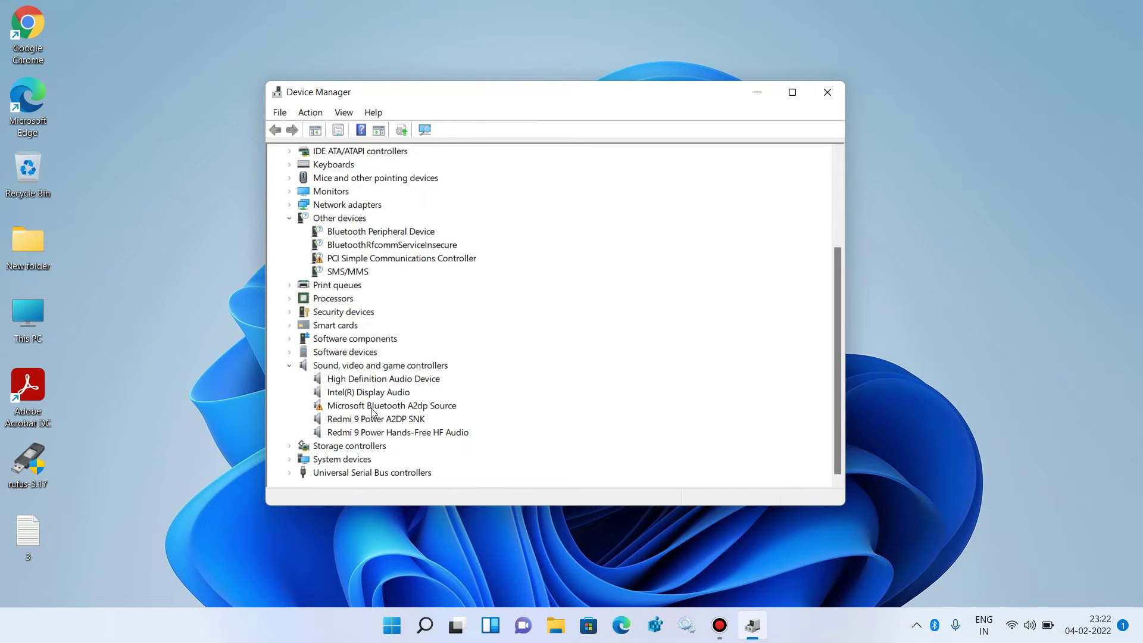
pyautogui.click(398, 409)
pyautogui.rightClick(398, 409)
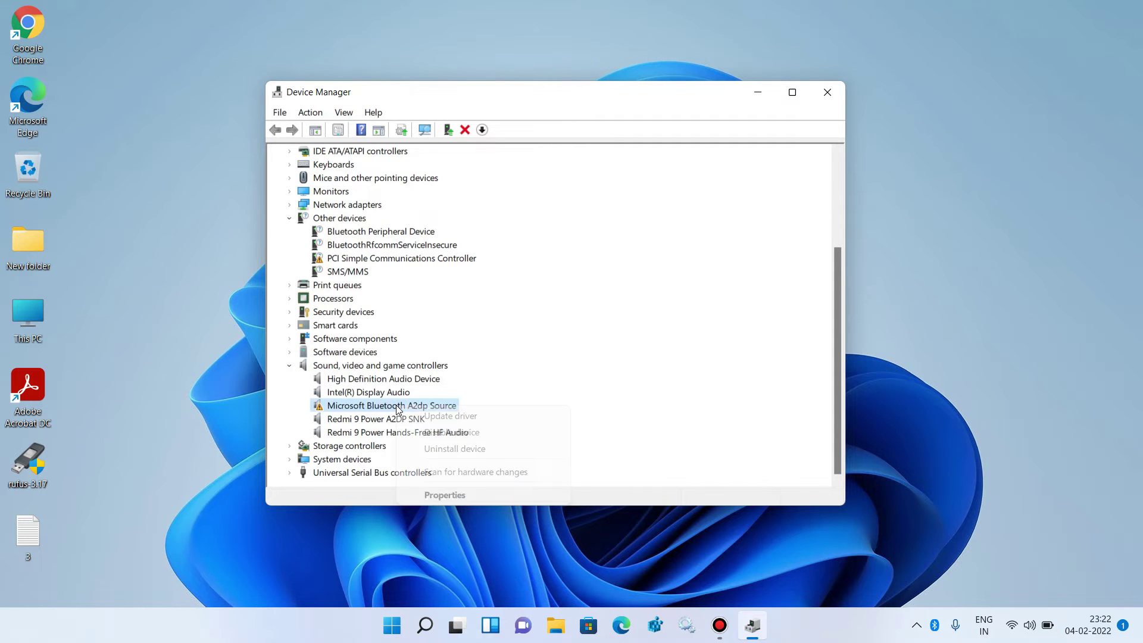
pyautogui.click(441, 448)
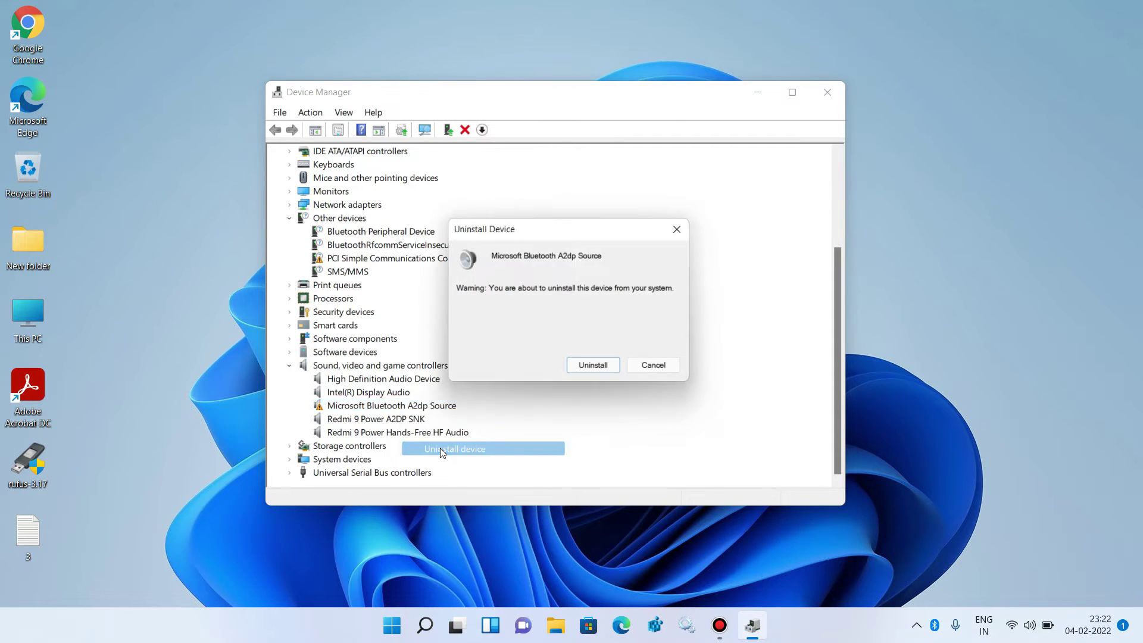
pyautogui.click(597, 369)
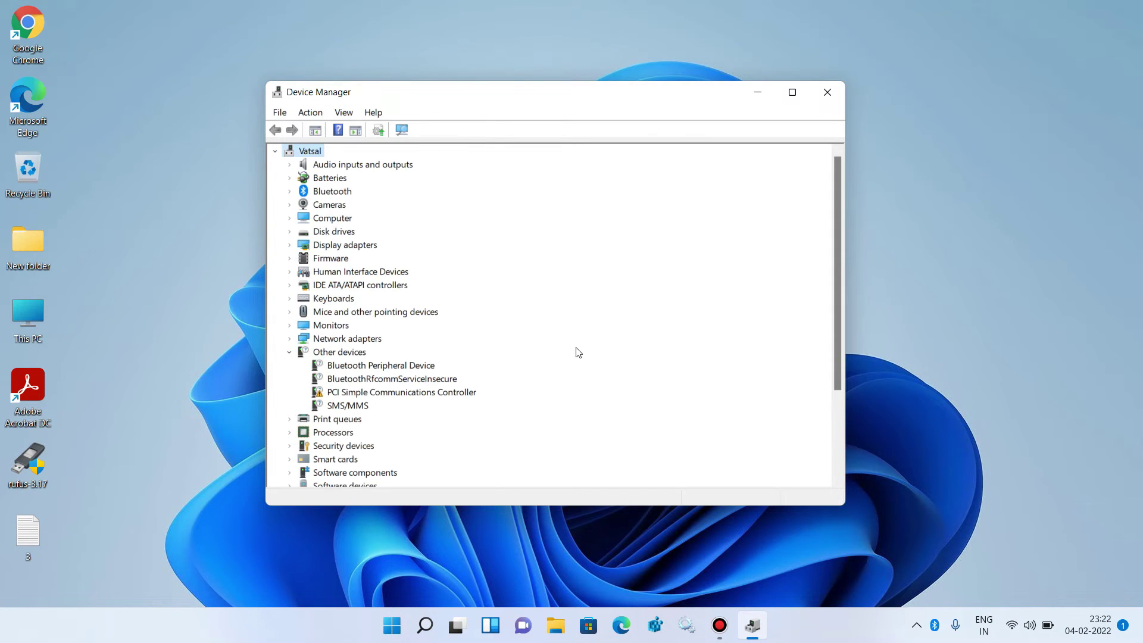
# Step: Check the Bluetooth category's devices again and close Device Manager
pyautogui.click(290, 192)
pyautogui.click(290, 192)
pyautogui.click(826, 94)
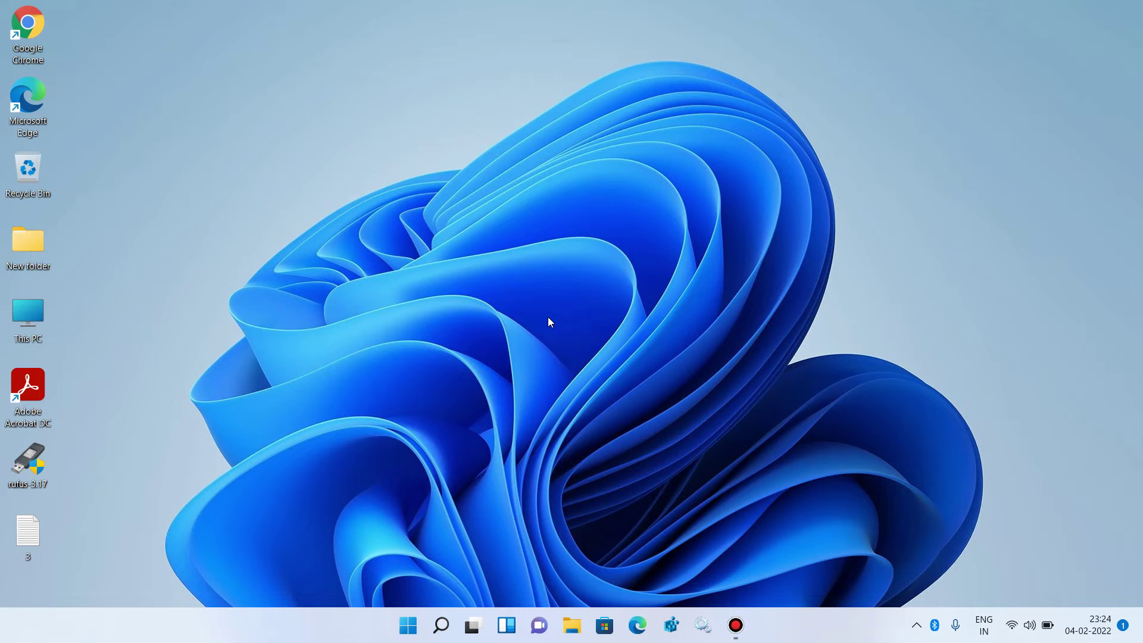
# Step: Open the desktop text file 3 holding the laptop's model name, and search Google in Chrome for "lenovo drivers"
pyautogui.doubleClick(28, 533)
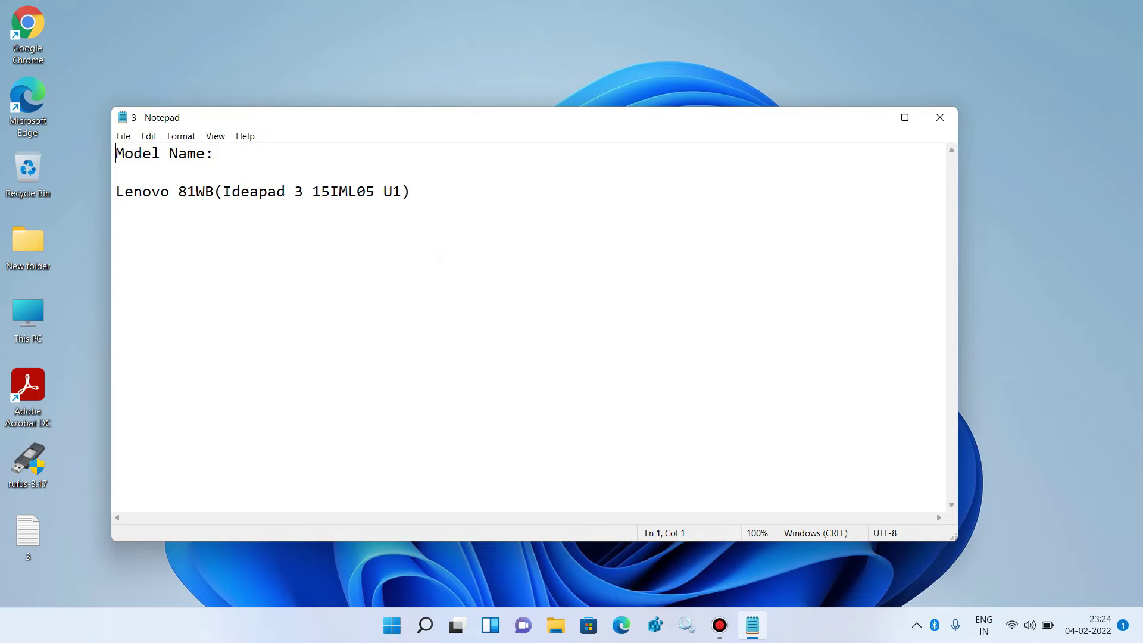
pyautogui.doubleClick(35, 31)
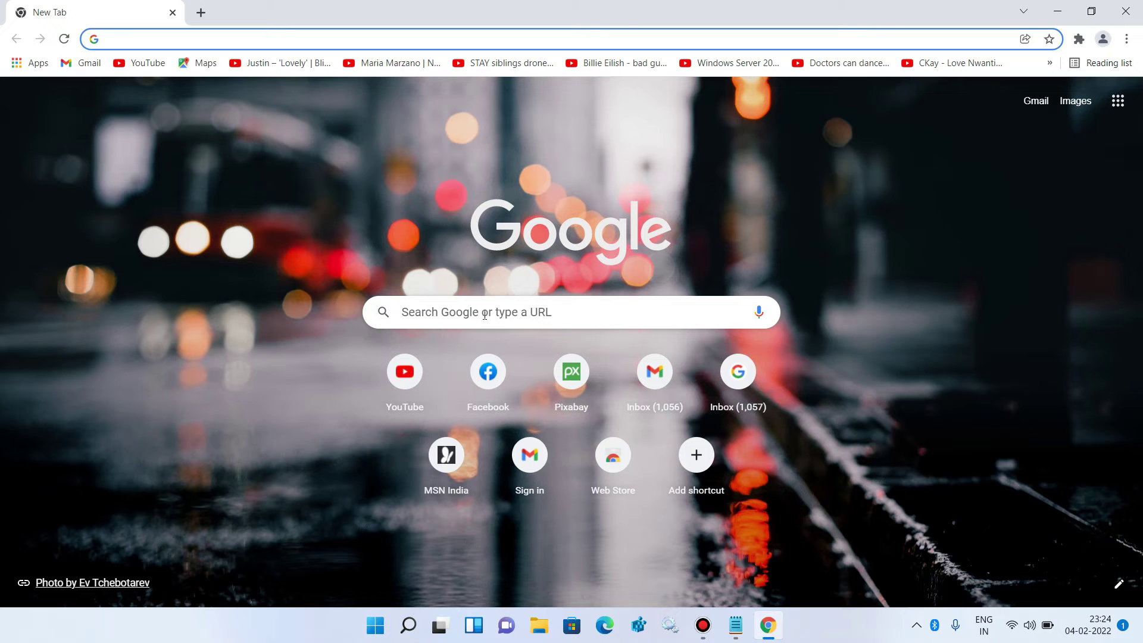
pyautogui.click(484, 315)
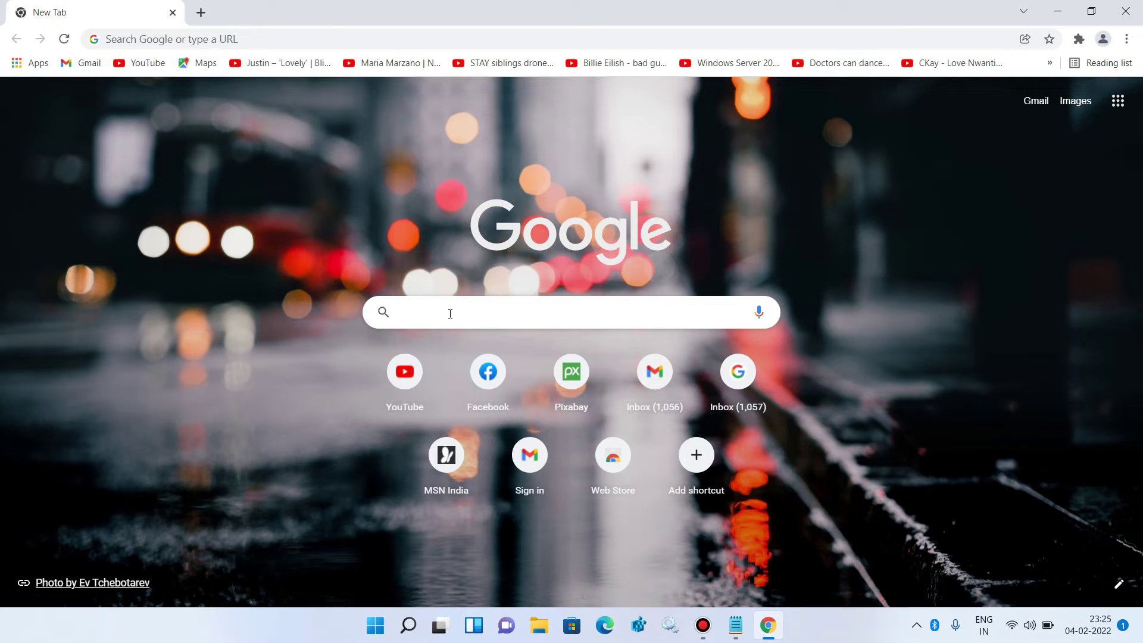
pyautogui.write('lenovo ')
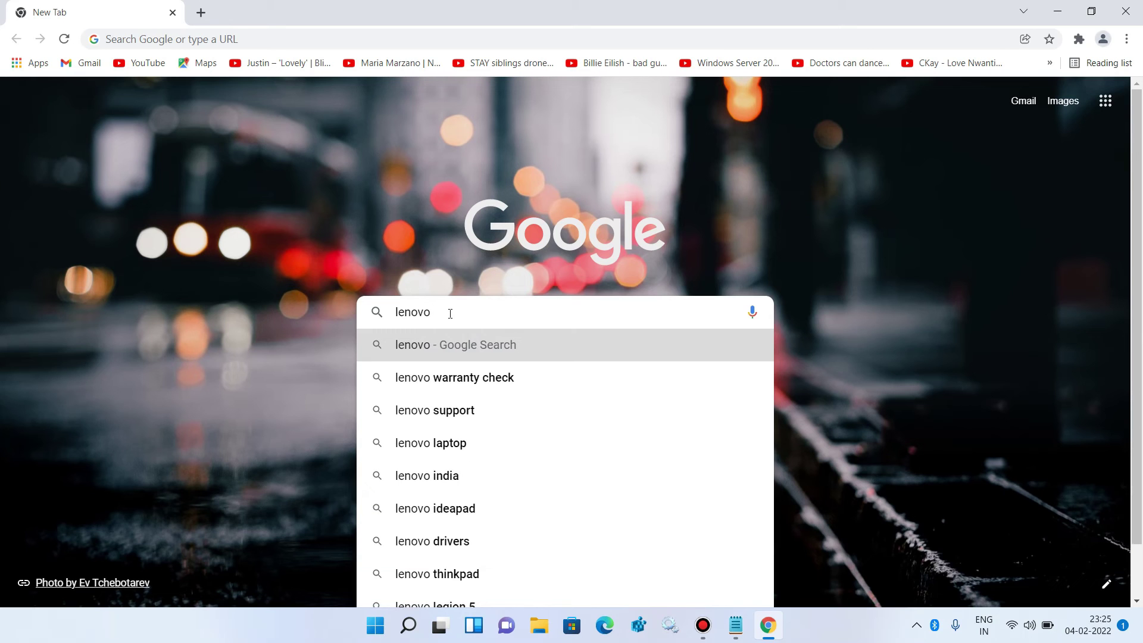
pyautogui.write('drivers')
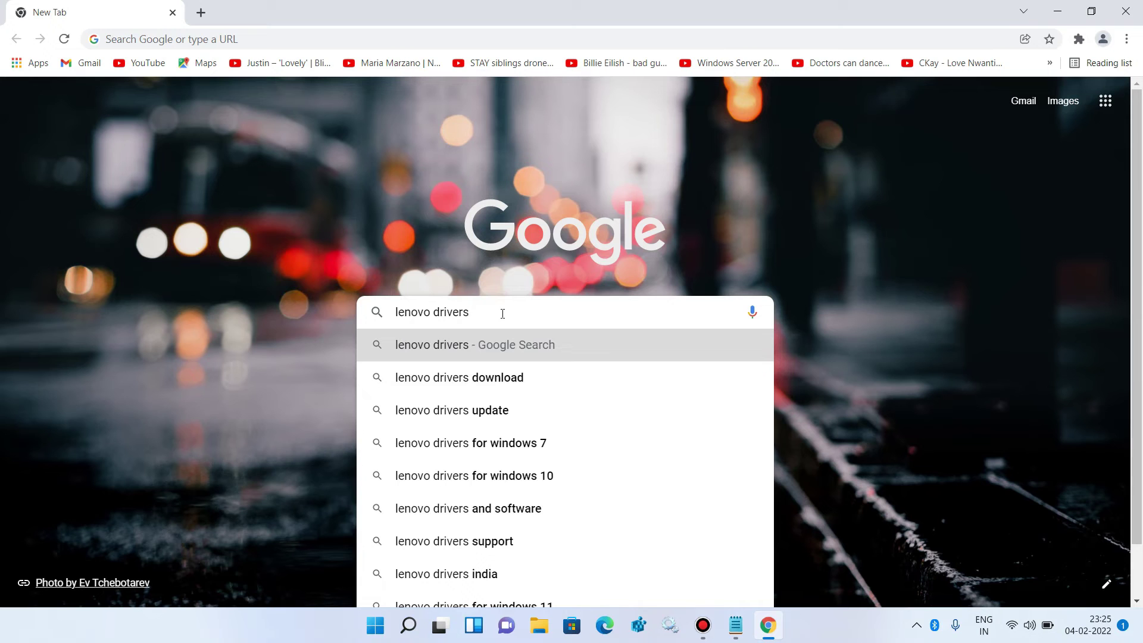
pyautogui.press('Return')
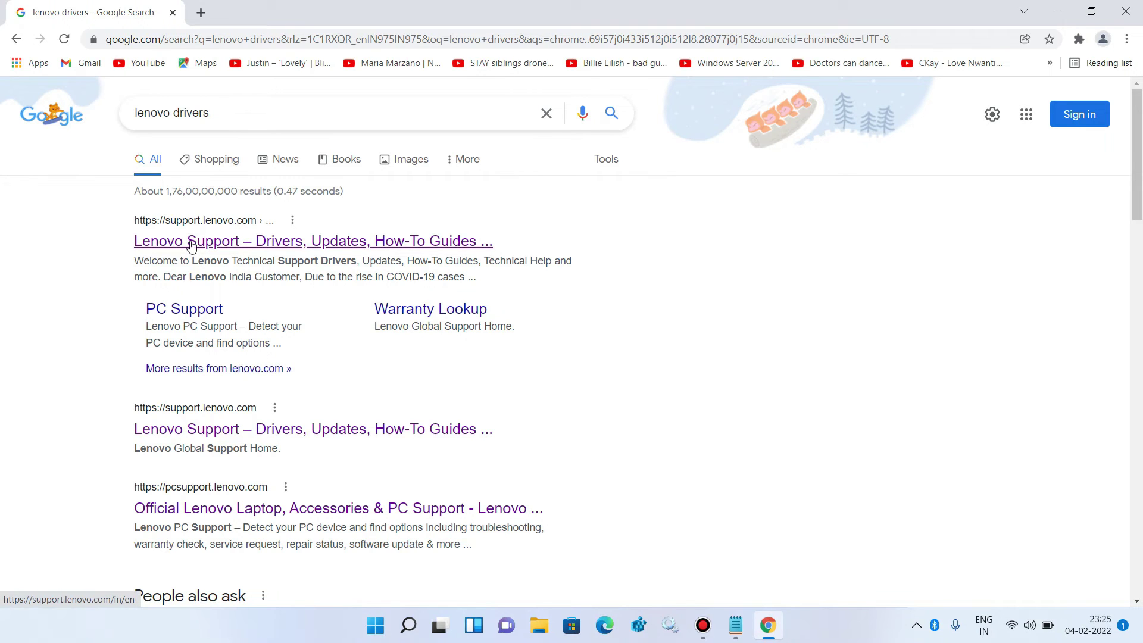
# Step: Open the Lenovo Support site from the search results and browse its PC support products to the Laptops category
pyautogui.click(225, 244)
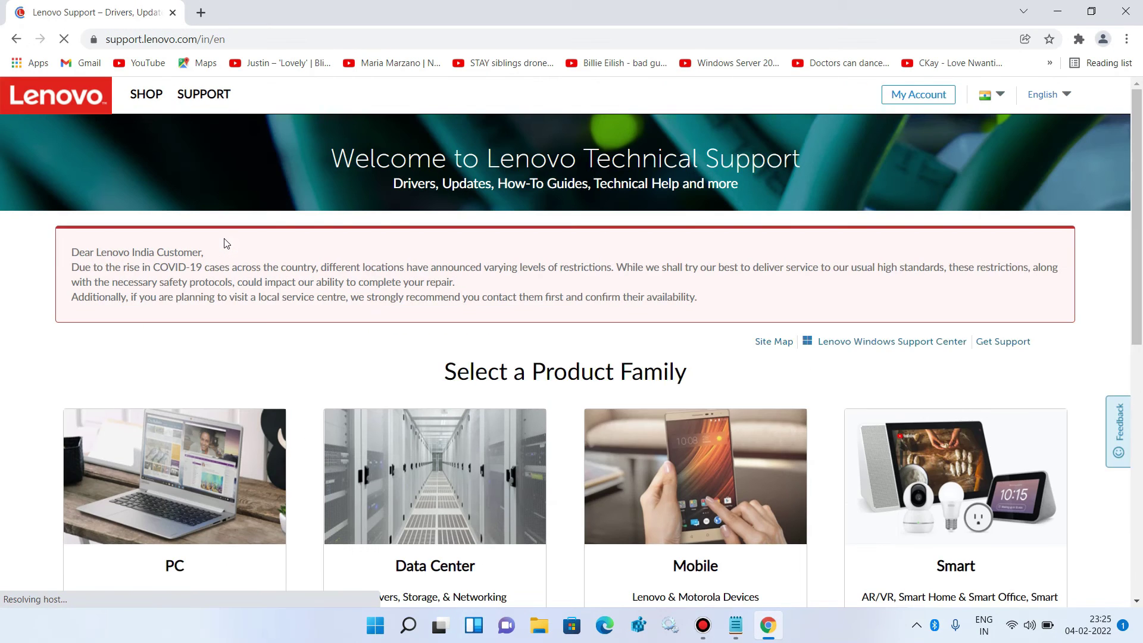
pyautogui.scroll(-2, 225, 244)
pyautogui.moveTo(143, 363)
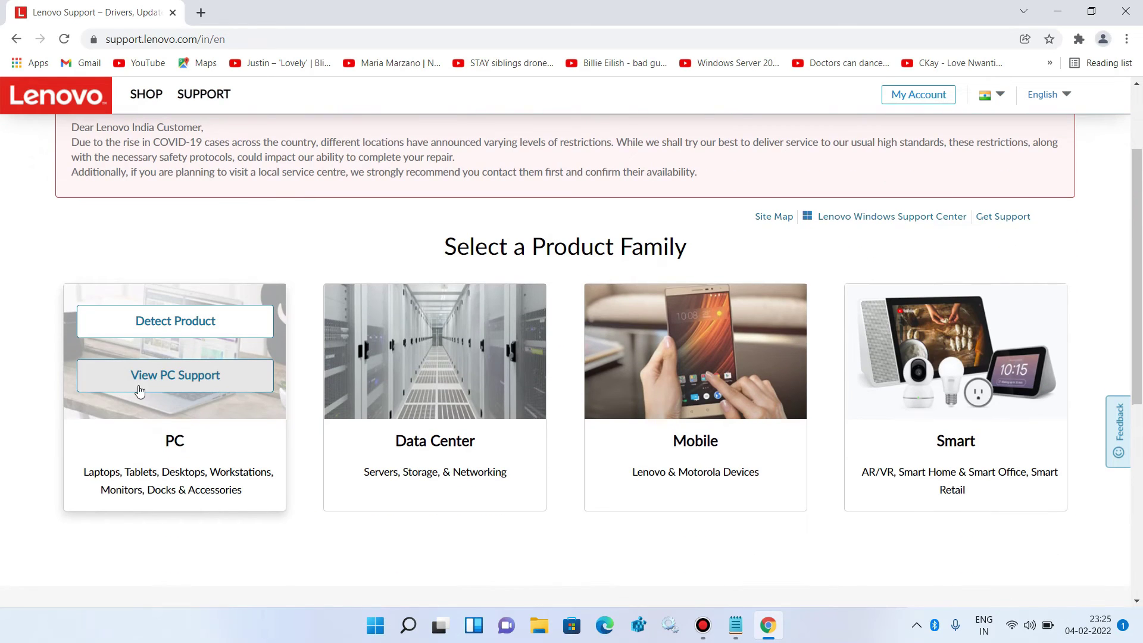
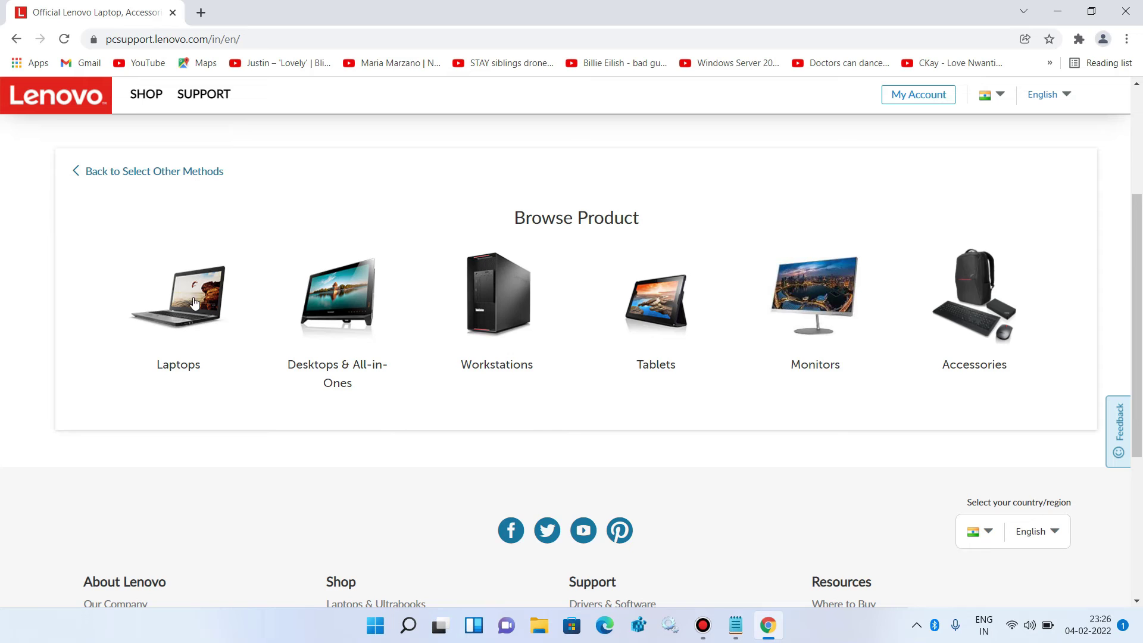
pyautogui.click(194, 303)
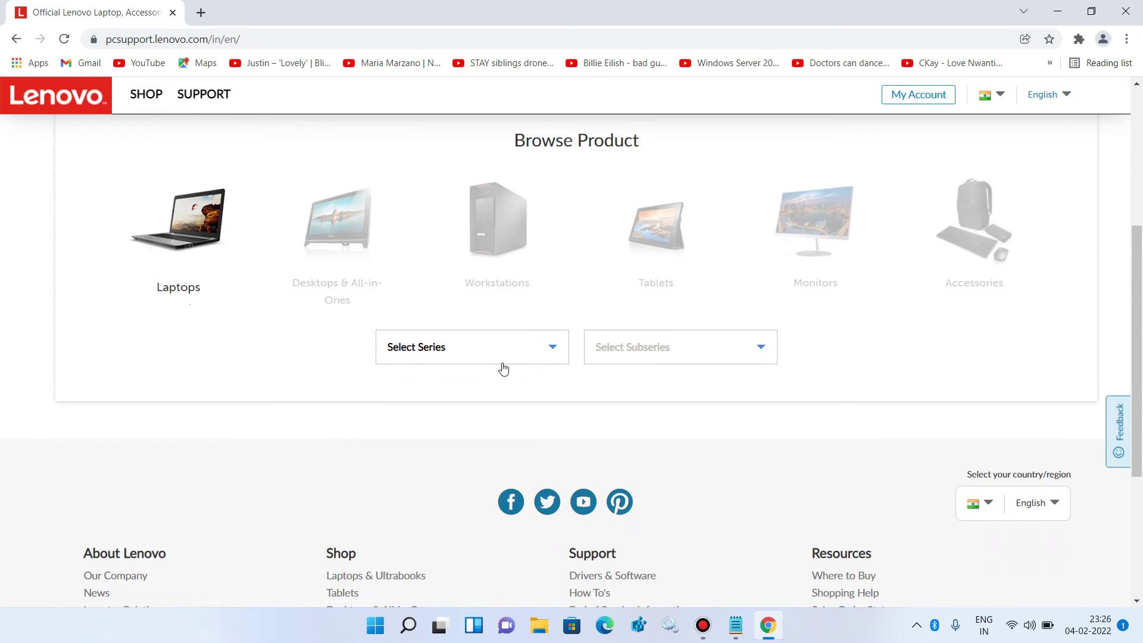
# Step: Check the model name in text file 3 and choose 3 Series Laptop (ideapad) as the laptop series
pyautogui.click(736, 625)
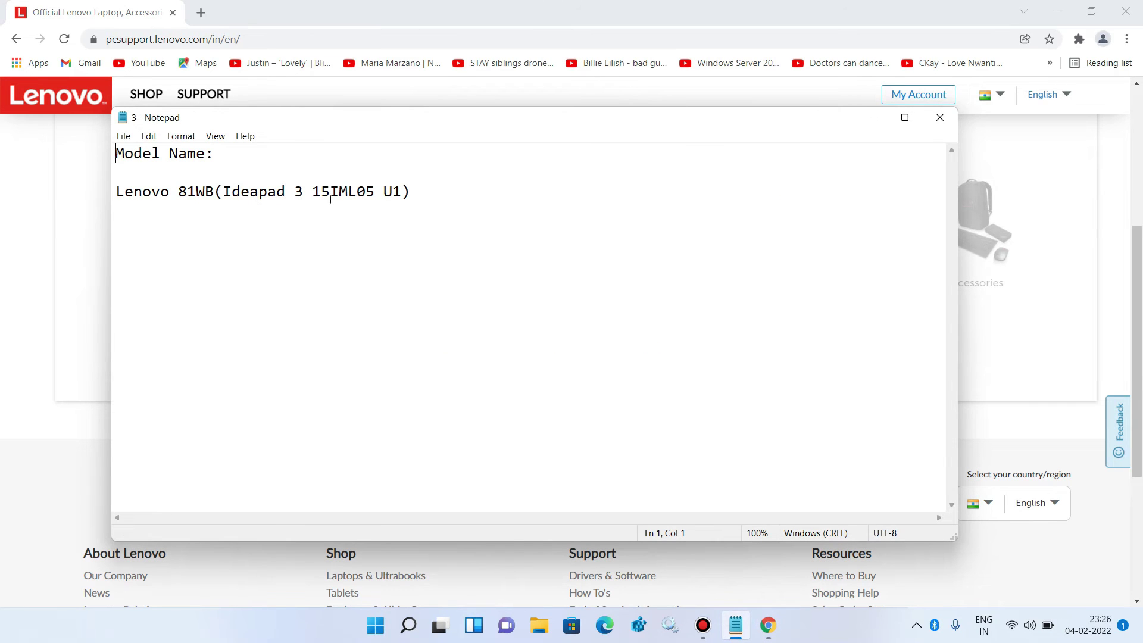
pyautogui.click(869, 117)
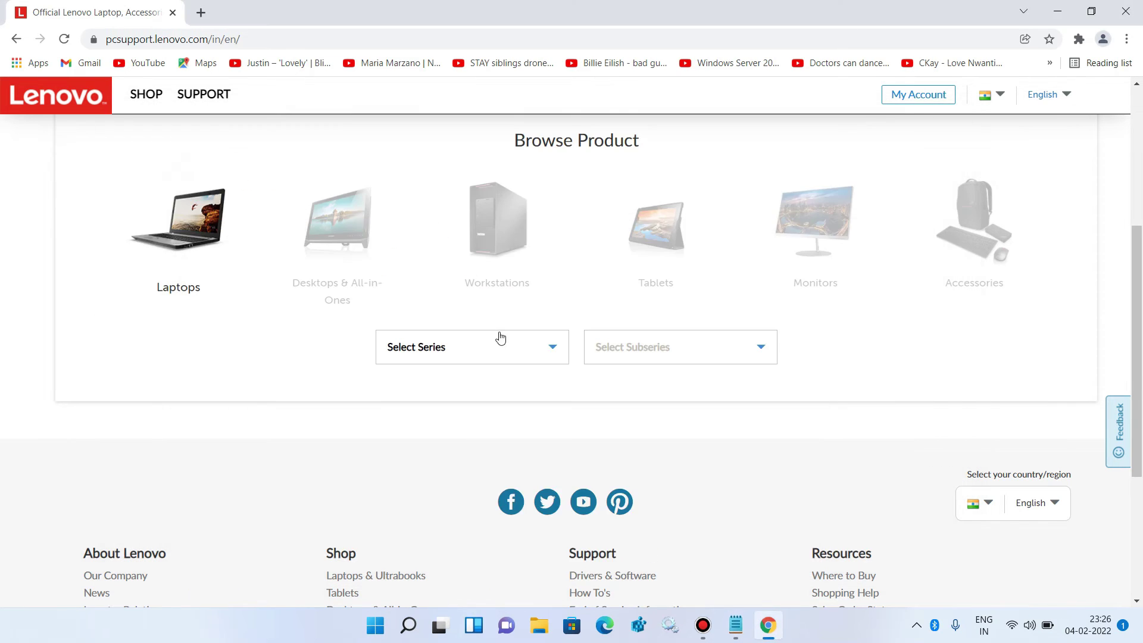
pyautogui.click(554, 351)
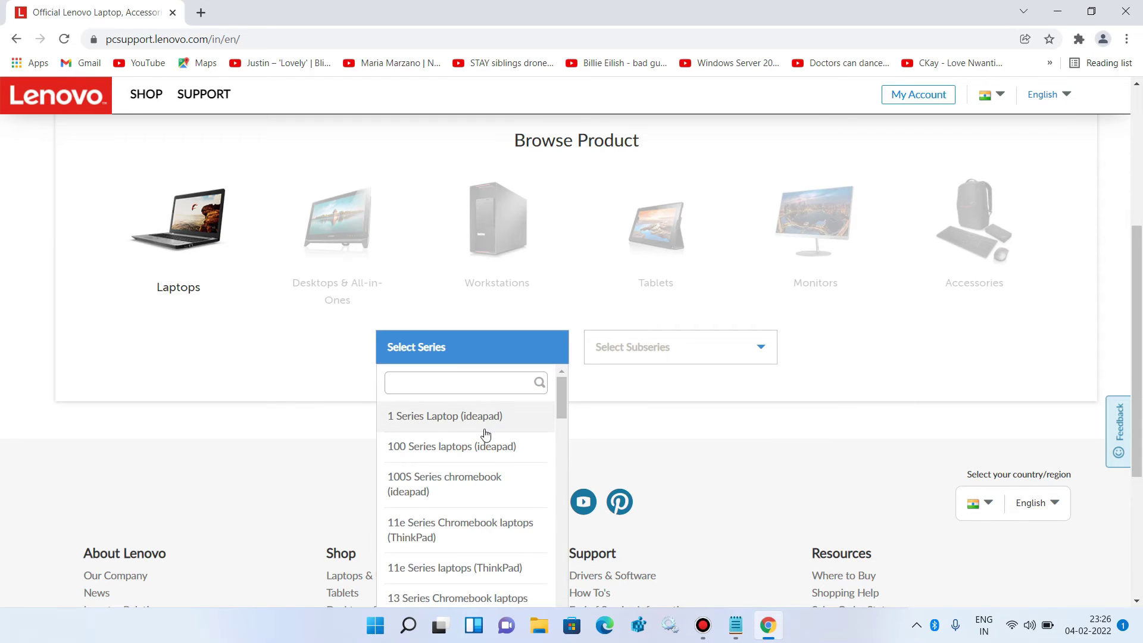
pyautogui.scroll(-5, 485, 433)
pyautogui.scroll(-1, 485, 433)
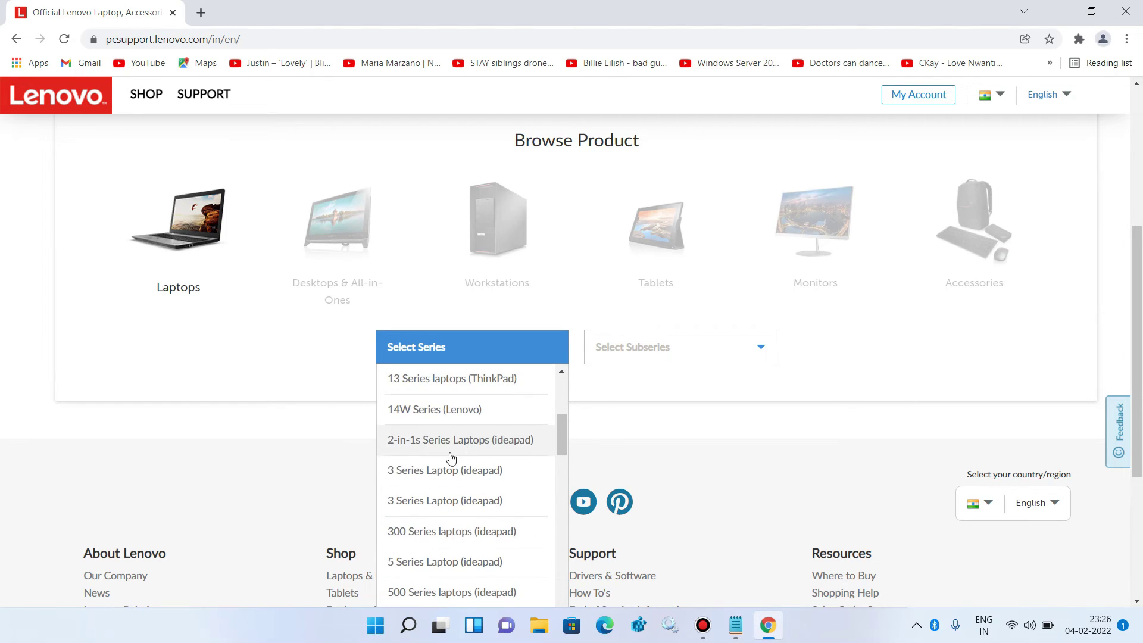
pyautogui.click(438, 482)
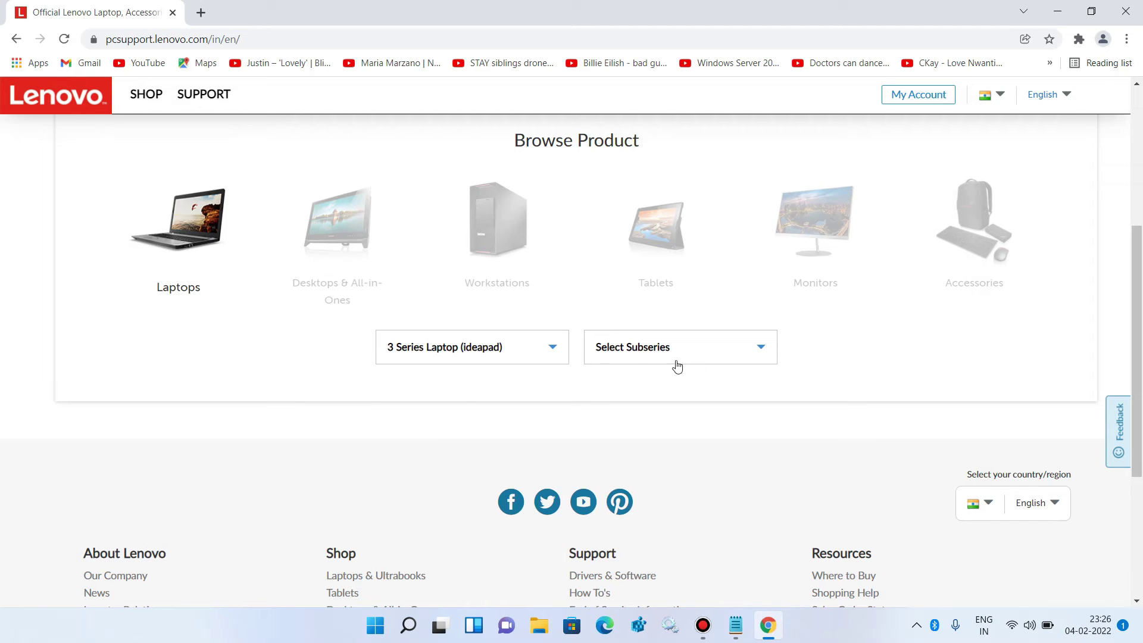
# Step: Recheck the model name in the text file and choose ideapad 3-15IML05 Laptop as the subseries
pyautogui.click(736, 625)
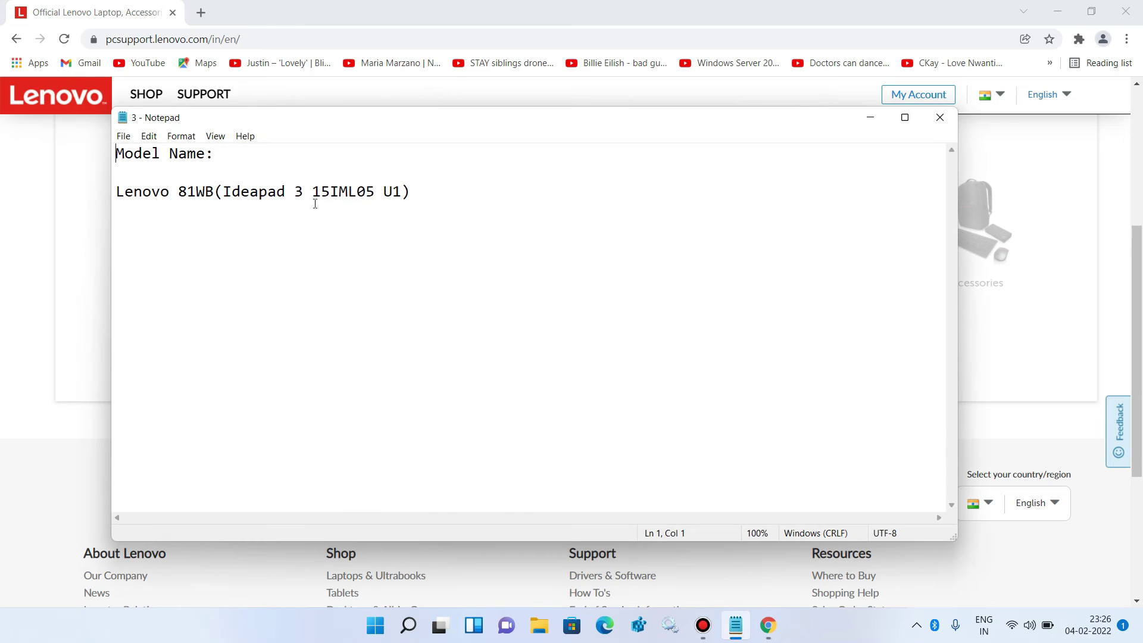
pyautogui.click(869, 117)
pyautogui.click(694, 355)
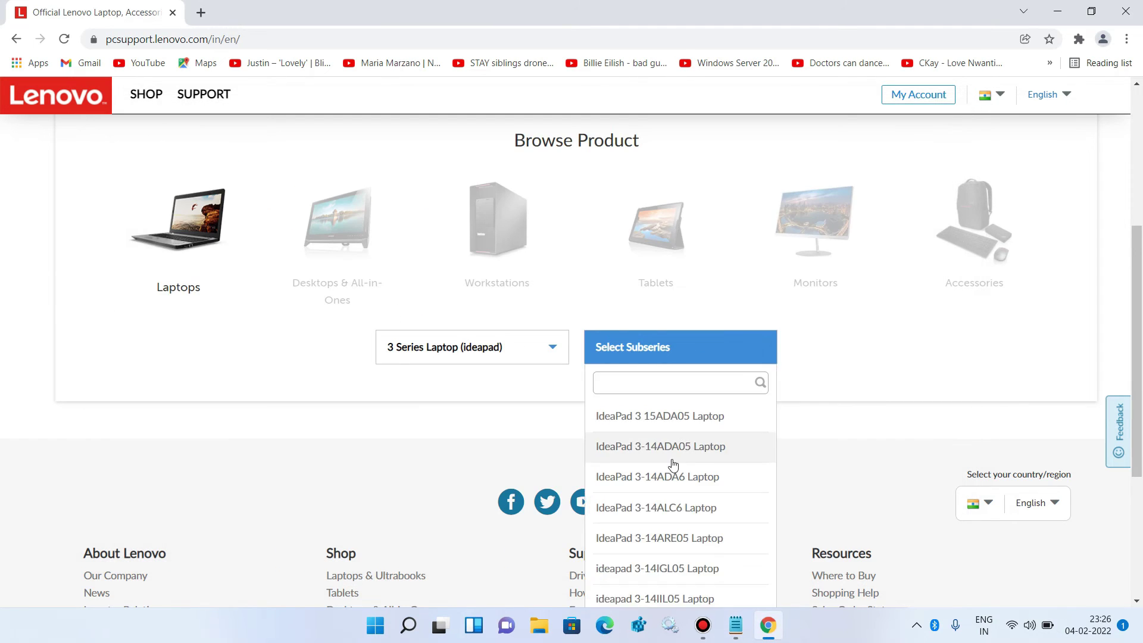
pyautogui.scroll(-5, 673, 464)
pyautogui.scroll(-2, 673, 464)
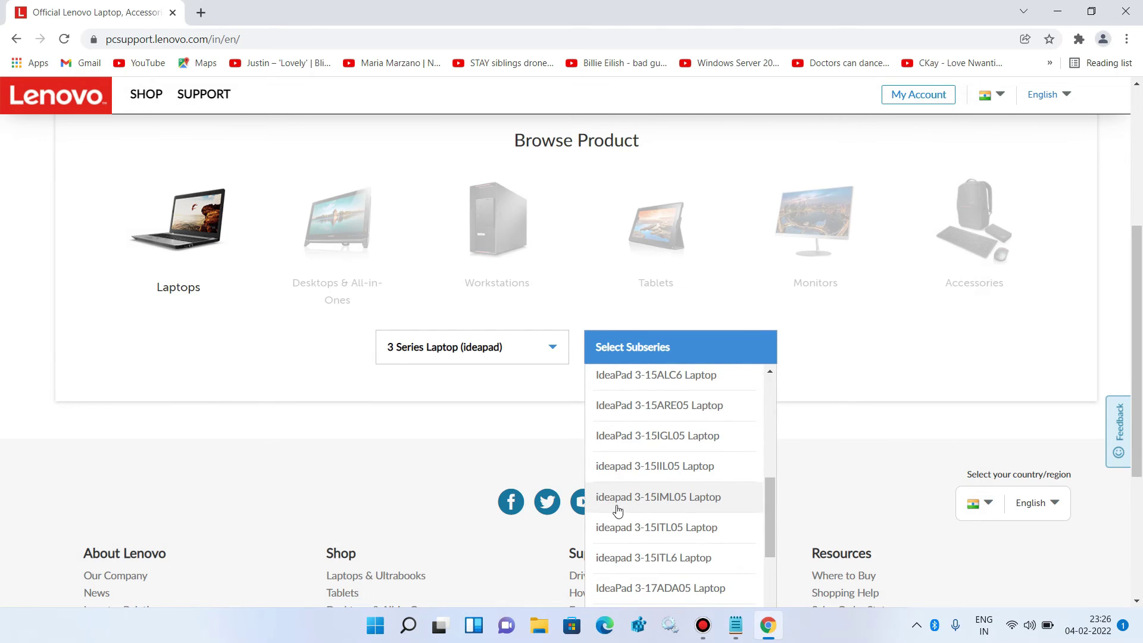
pyautogui.click(685, 500)
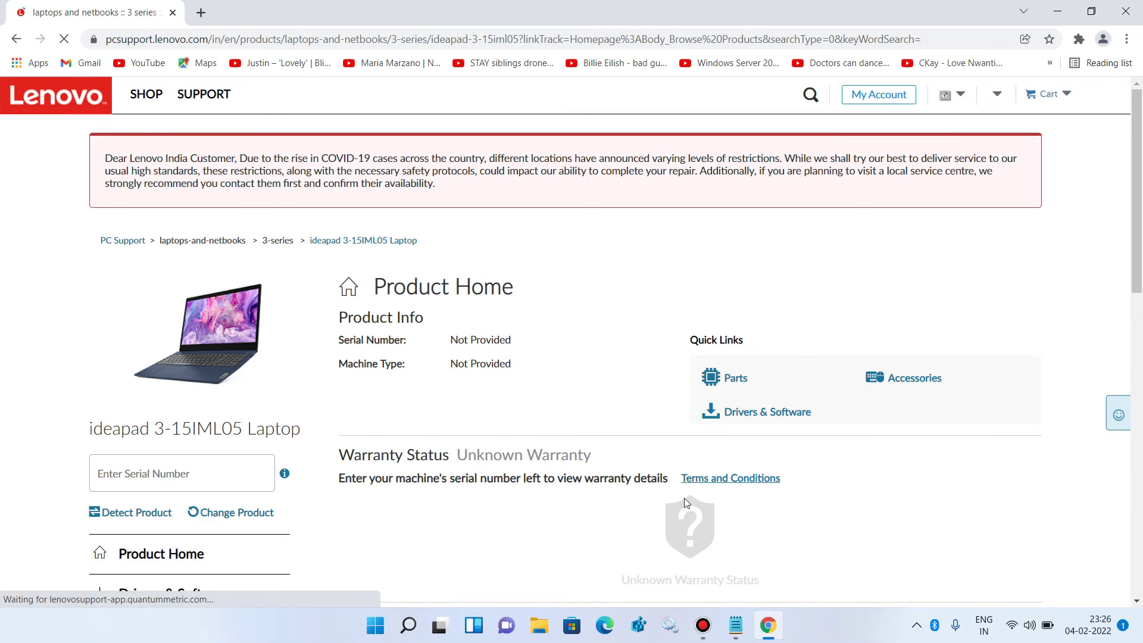
# Step: Open the laptop's Drivers & Software page and switch it to Manual Update
pyautogui.scroll(-1, 564, 380)
pyautogui.scroll(-2, 563, 379)
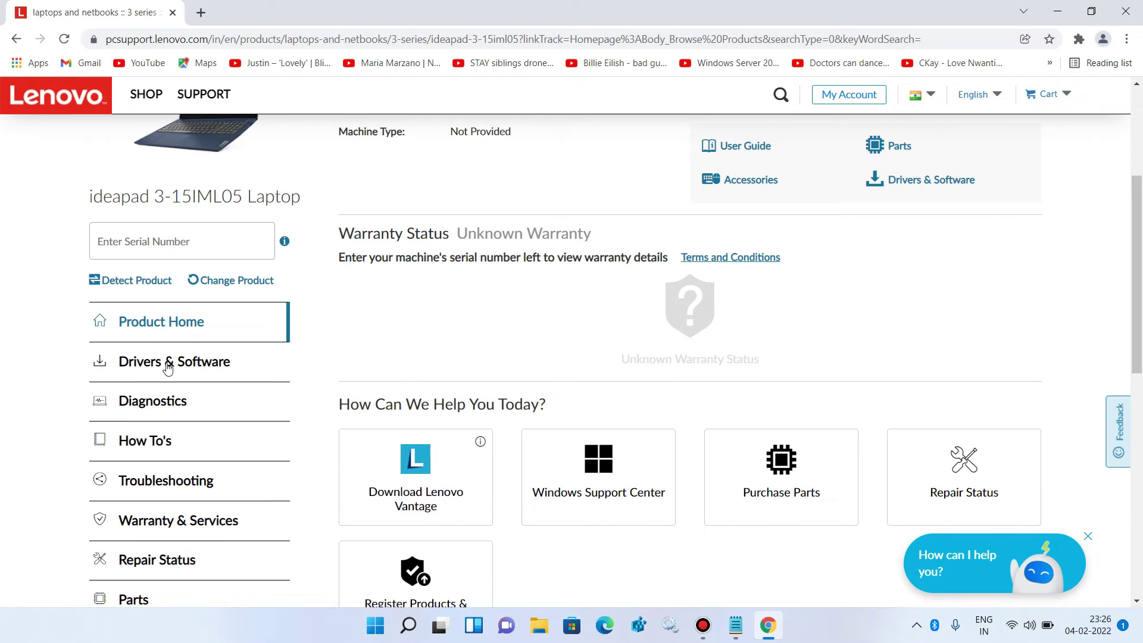
pyautogui.click(214, 369)
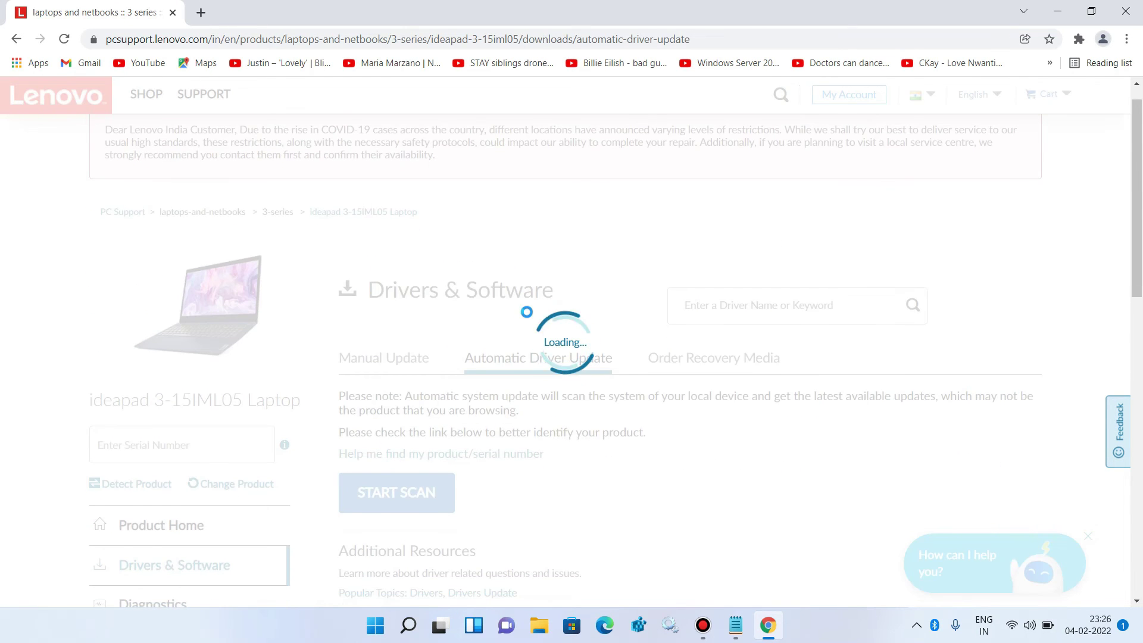
pyautogui.scroll(-2, 523, 313)
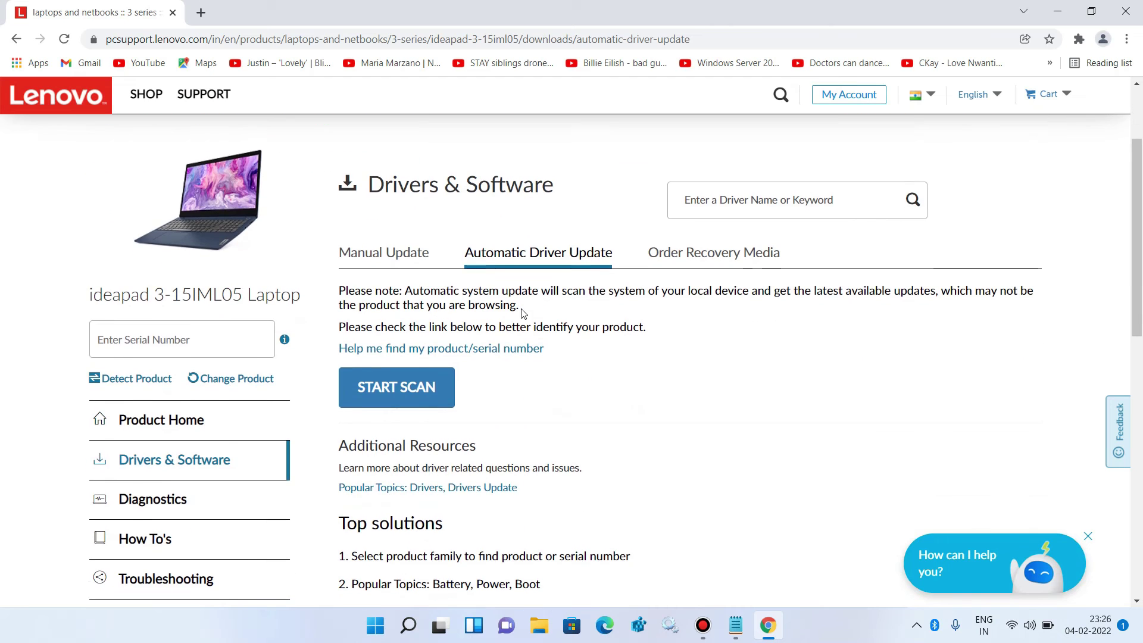
pyautogui.click(398, 261)
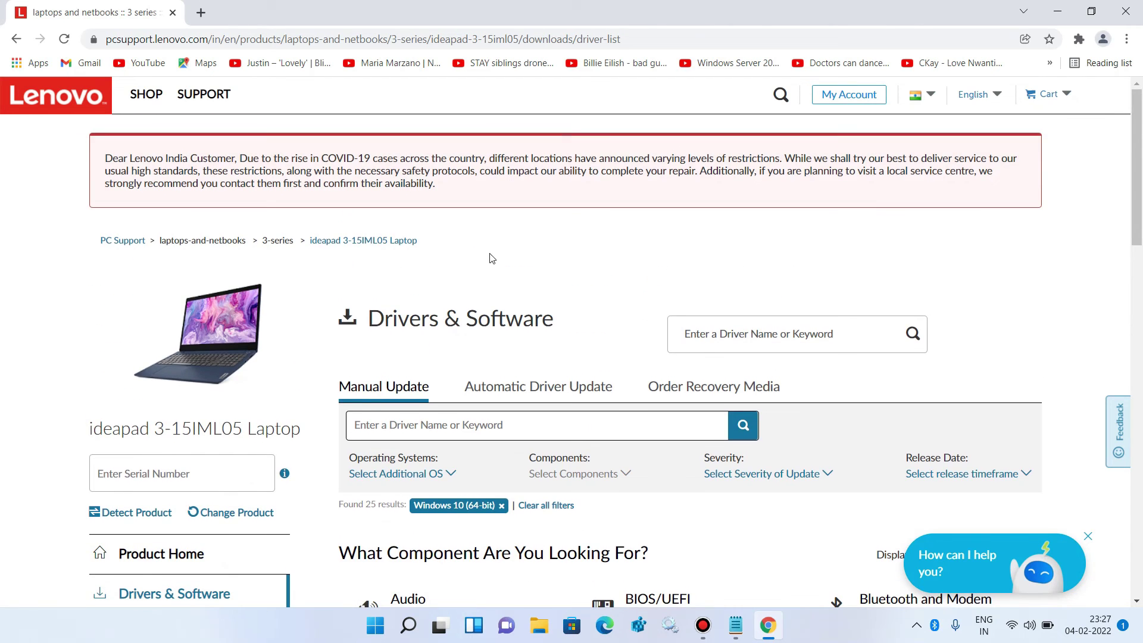
# Step: Filter the drivers by operating system to Windows 11 (64-bit) only, removing Windows 10 (64-bit)
pyautogui.scroll(-3, 490, 256)
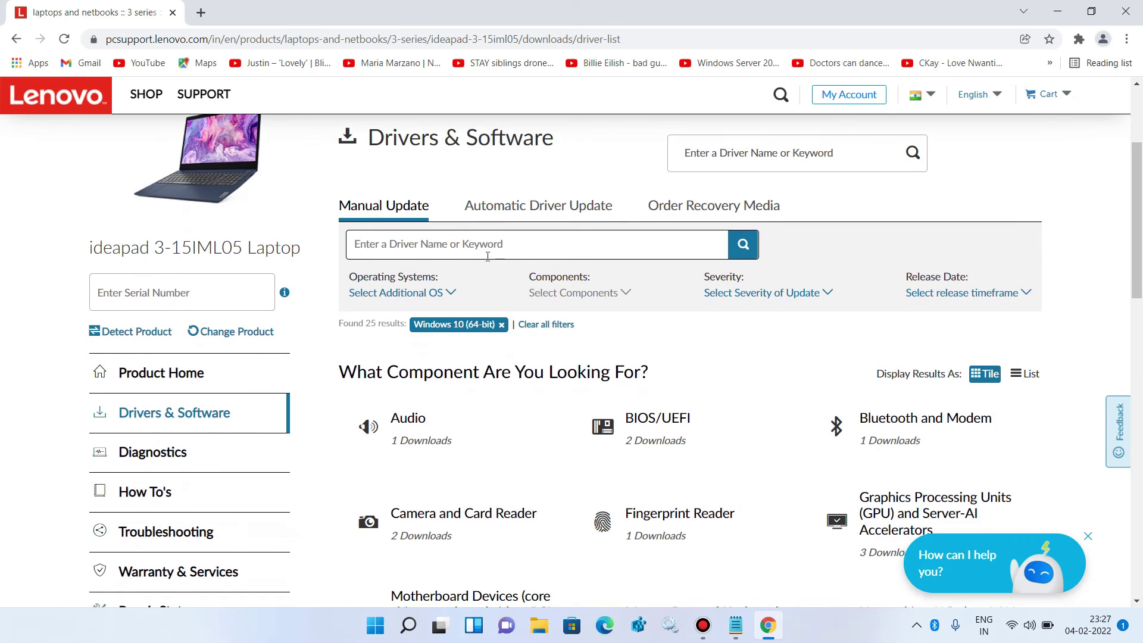
pyautogui.click(435, 291)
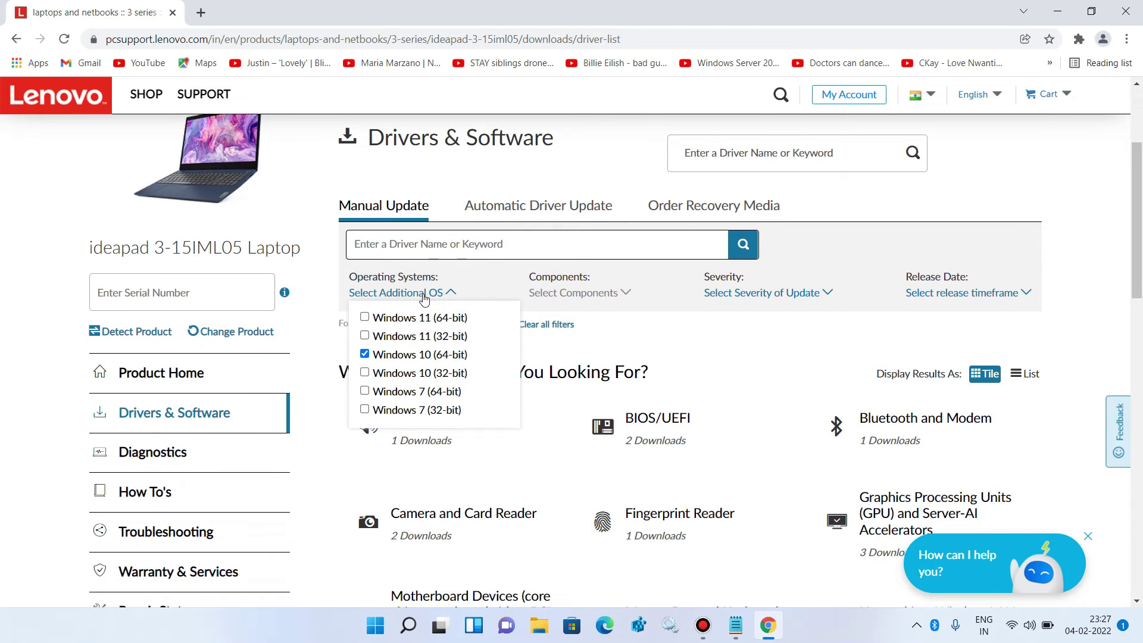
pyautogui.click(365, 317)
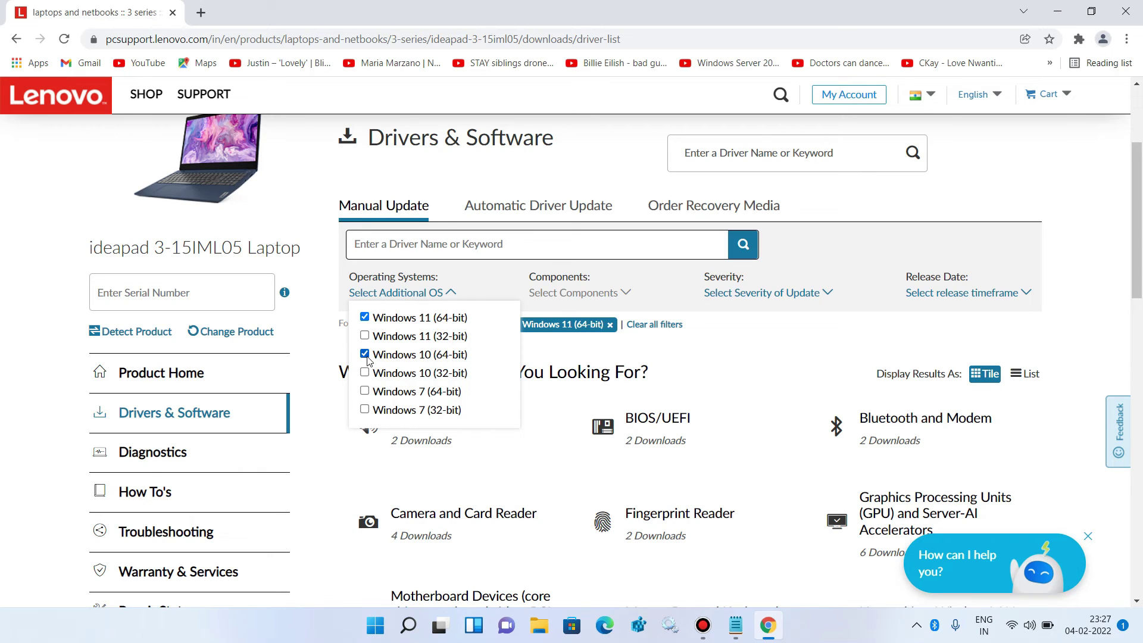
pyautogui.click(364, 354)
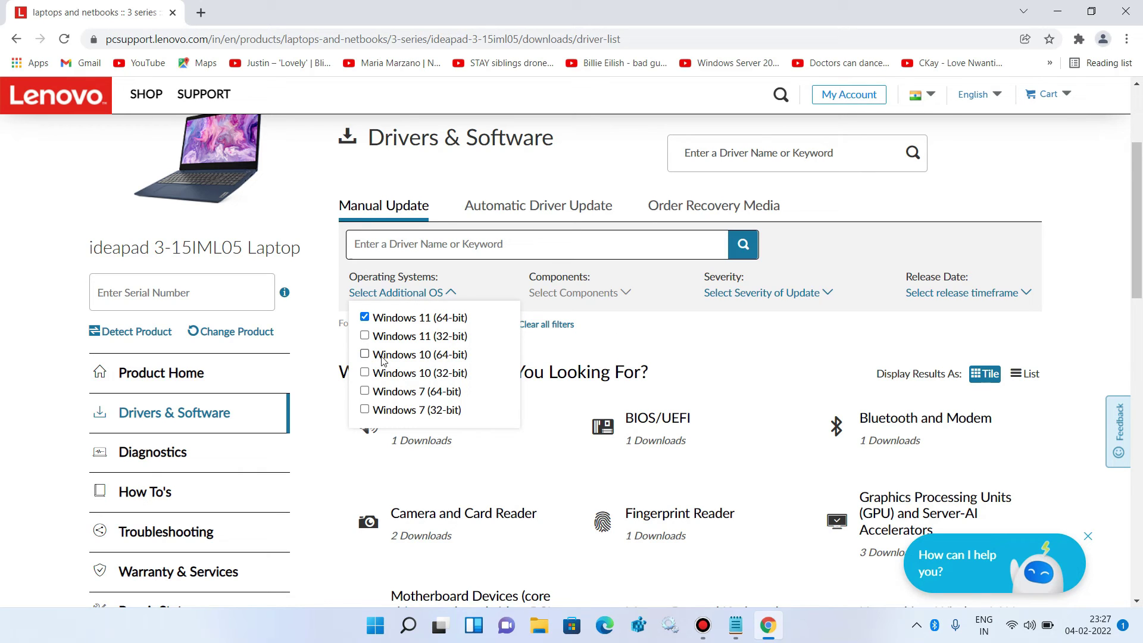
pyautogui.click(538, 350)
pyautogui.click(423, 292)
pyautogui.click(455, 292)
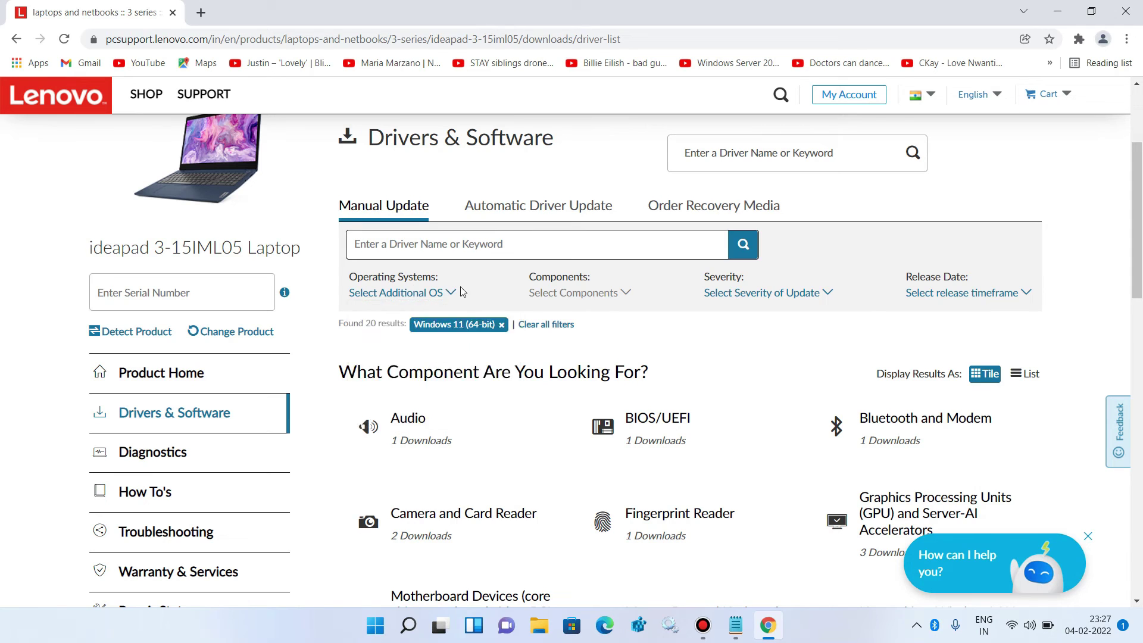
pyautogui.click(459, 292)
pyautogui.click(562, 342)
# Step: Open the Bluetooth and Modem component and download the Bluetooth Driver (Intel, Realtek) file
pyautogui.scroll(-3, 562, 342)
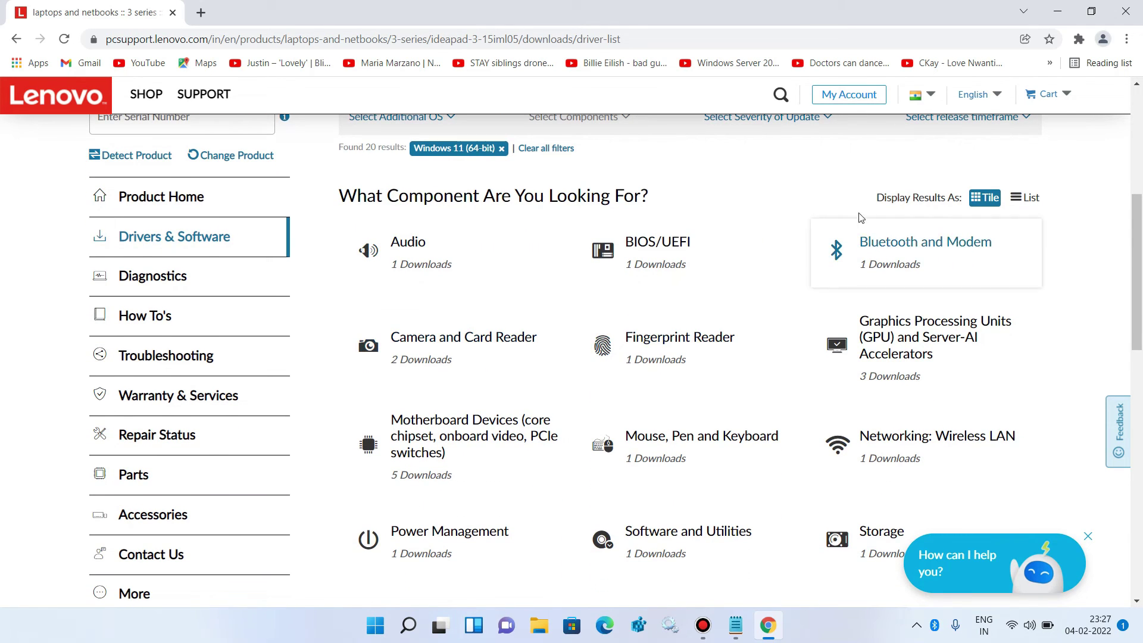
pyautogui.click(979, 254)
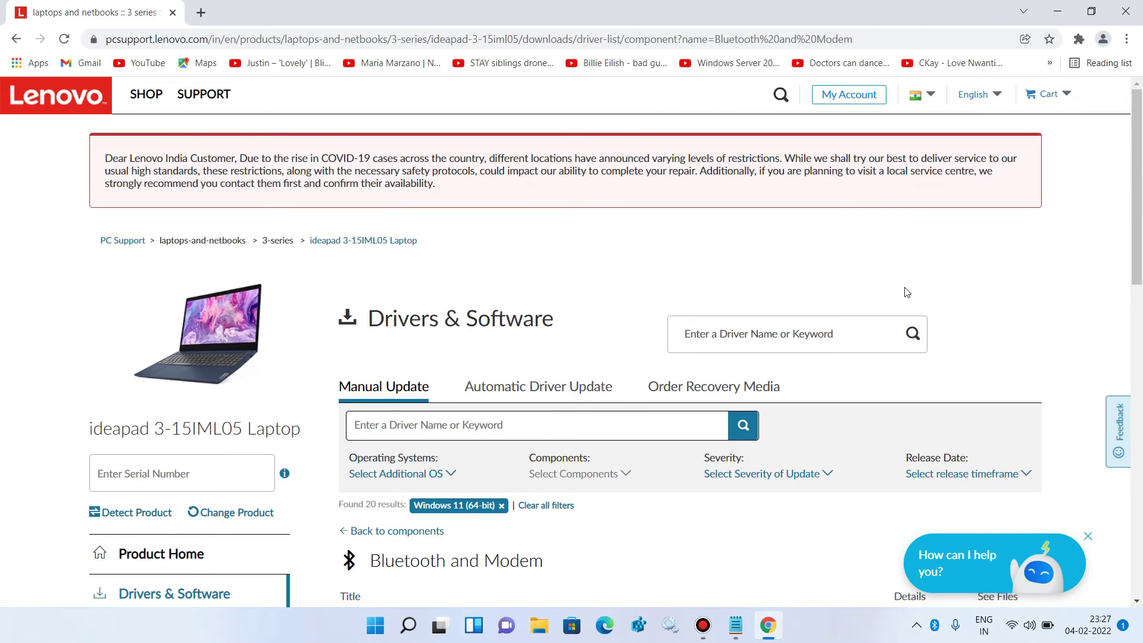
pyautogui.scroll(-1, 655, 345)
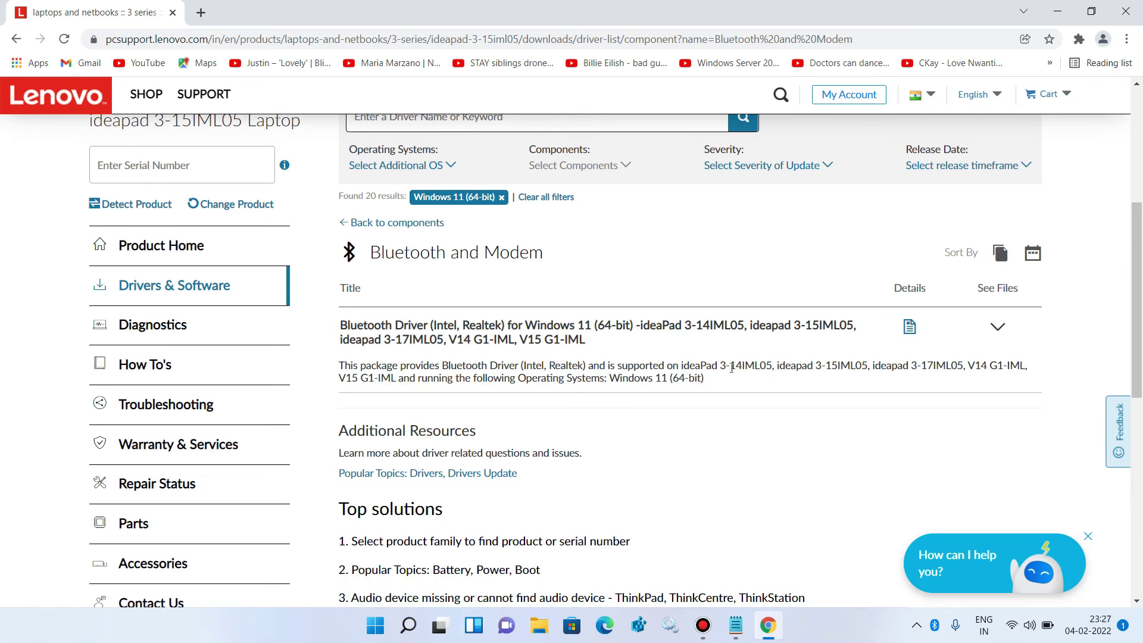
pyautogui.click(997, 327)
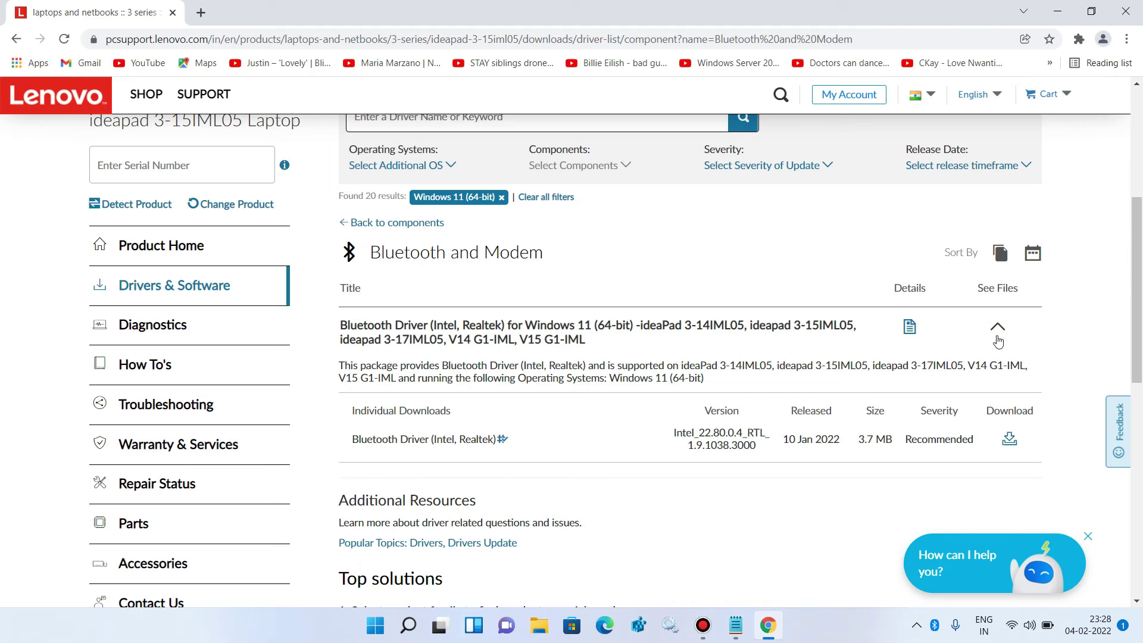
pyautogui.click(1010, 440)
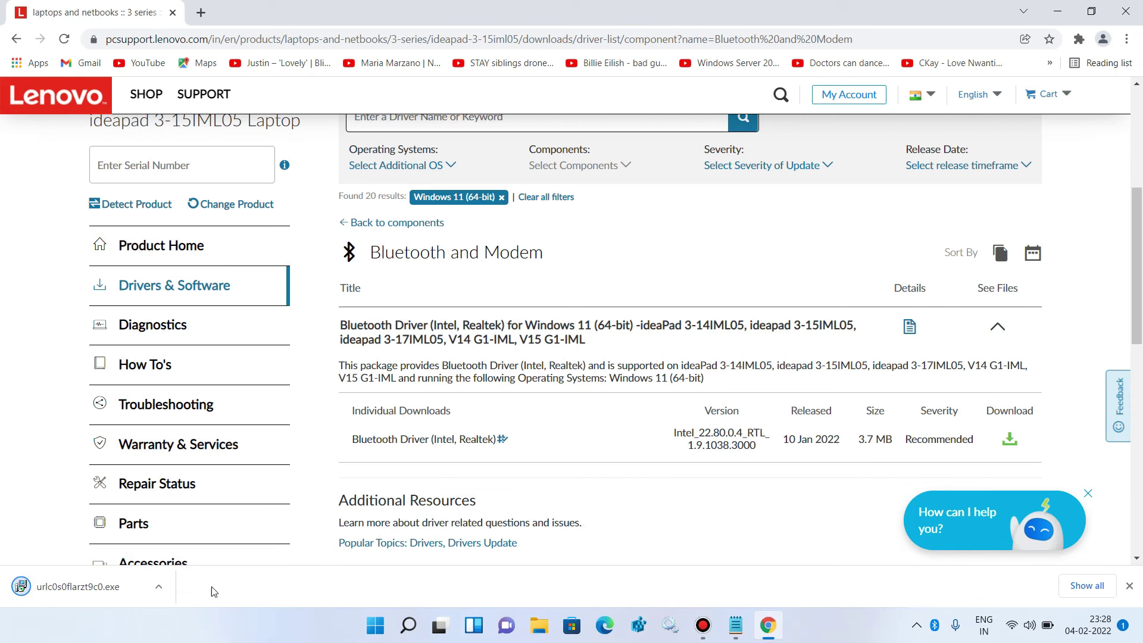
# Step: Show the downloaded driver installer in the Downloads folder, close that folder and minimize the browser to reach the desktop
pyautogui.click(158, 586)
pyautogui.click(229, 527)
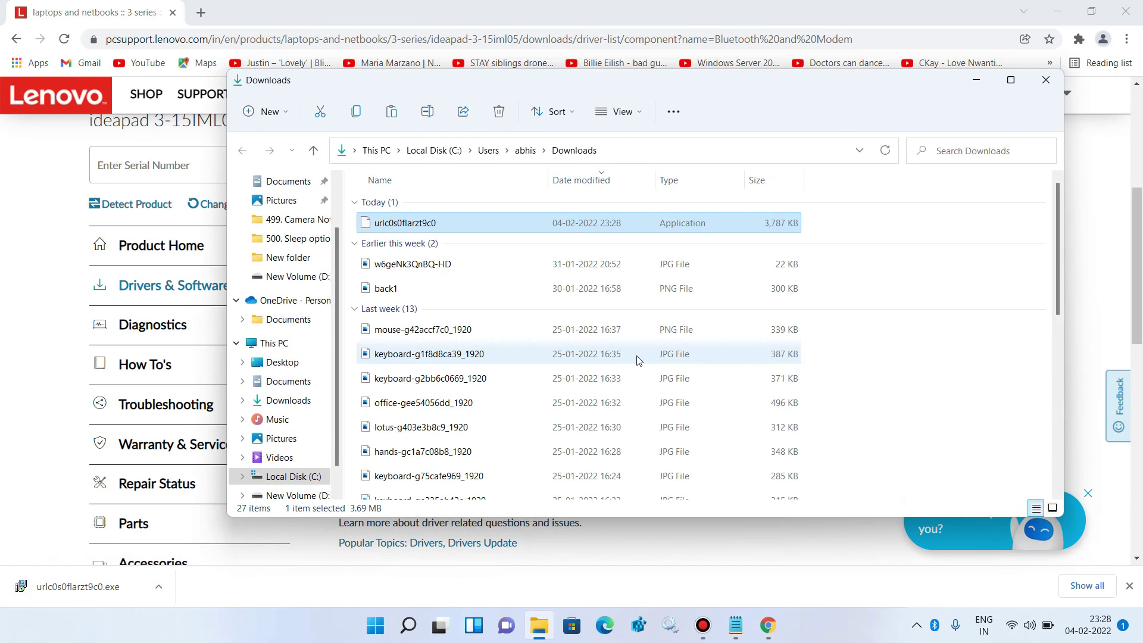
pyautogui.click(1044, 81)
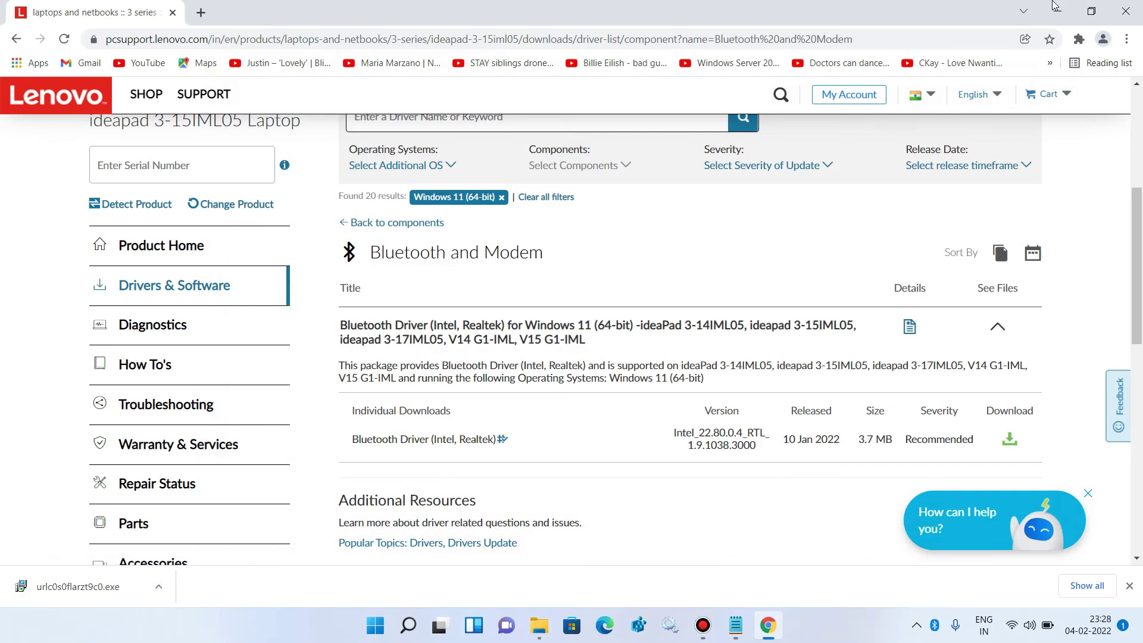
pyautogui.click(1057, 12)
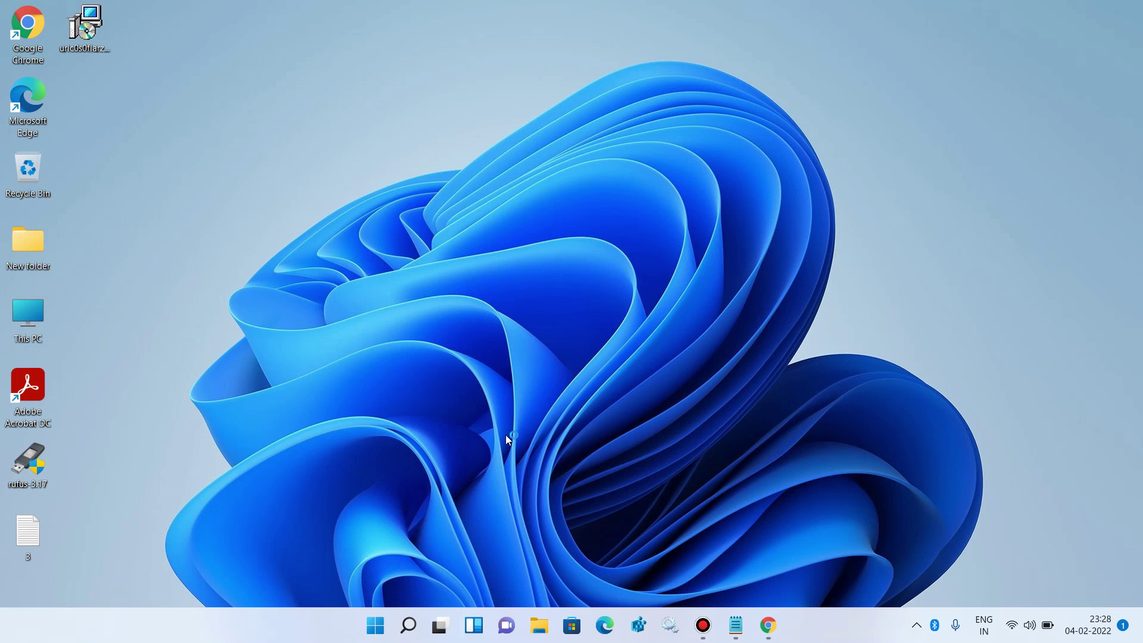
# Step: Run the Bluetooth driver setup, accept the license agreement, install with the Install option and finish the wizard
pyautogui.click(586, 341)
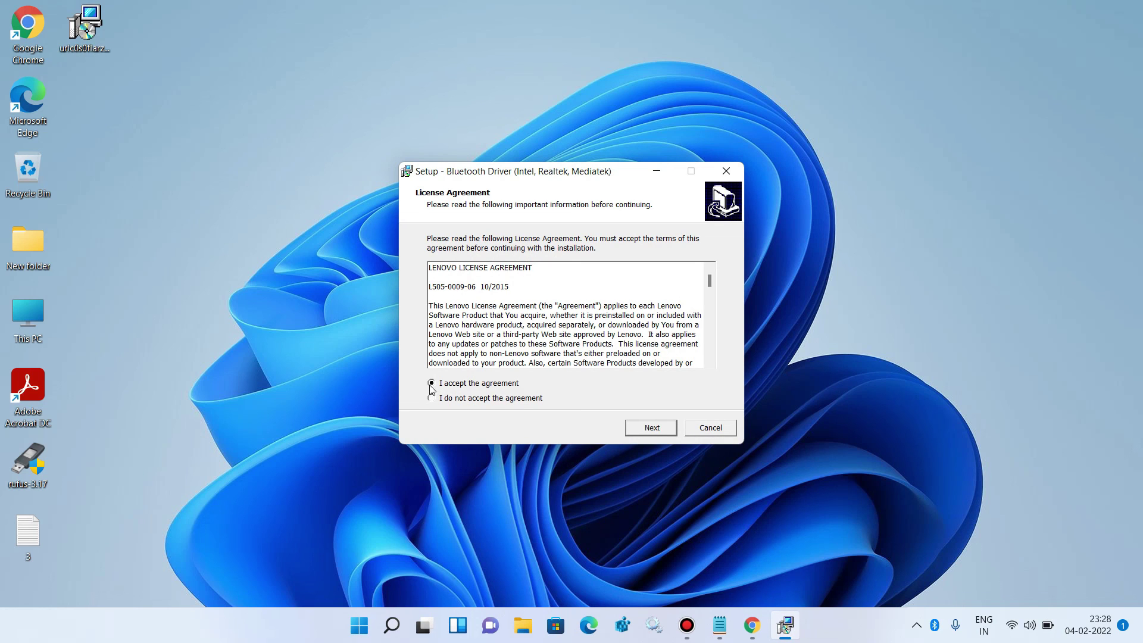
pyautogui.click(652, 428)
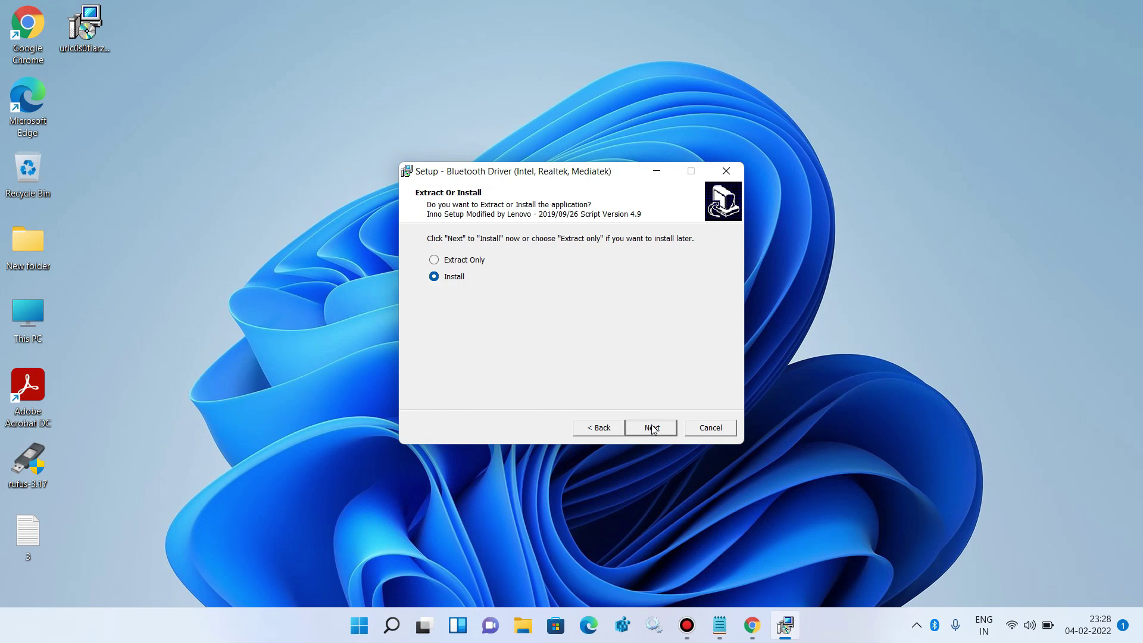
pyautogui.click(652, 428)
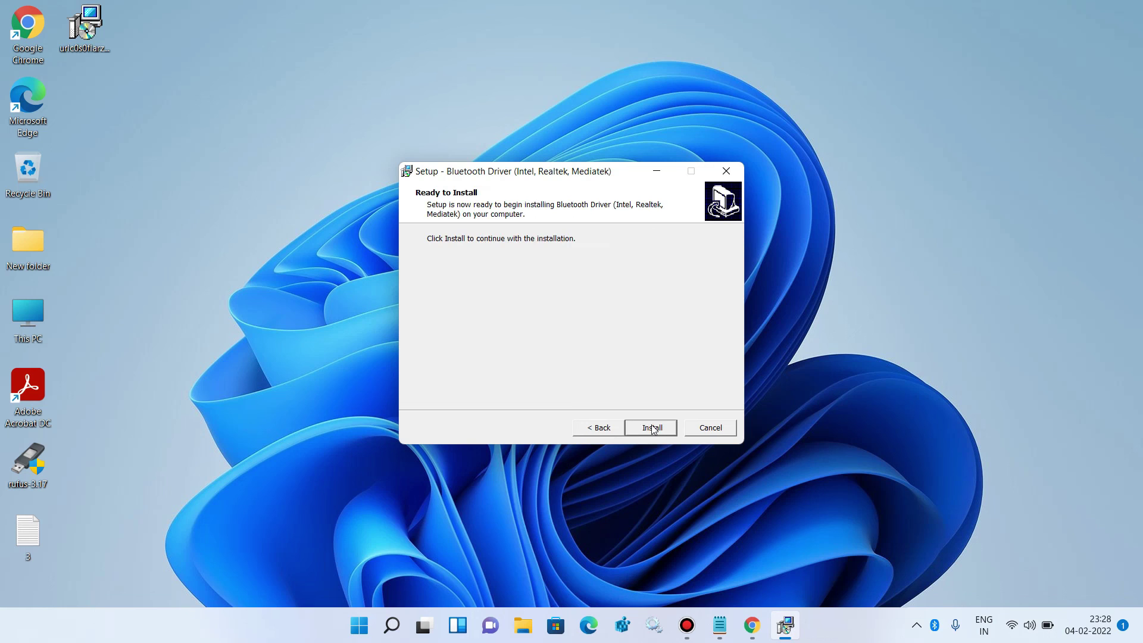
pyautogui.click(652, 428)
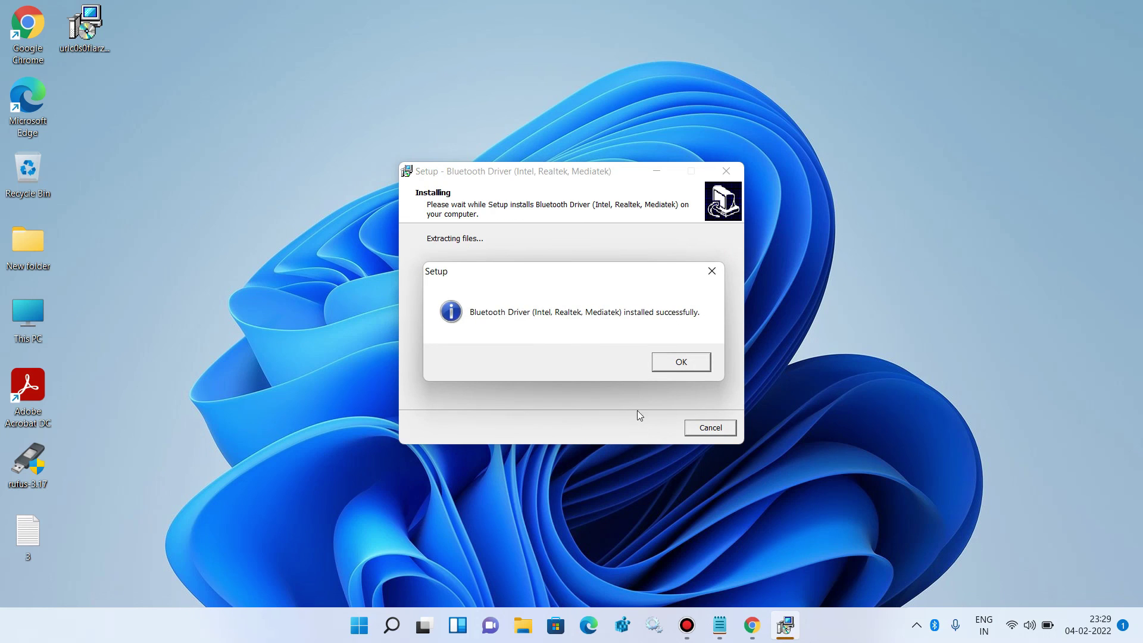
pyautogui.click(677, 363)
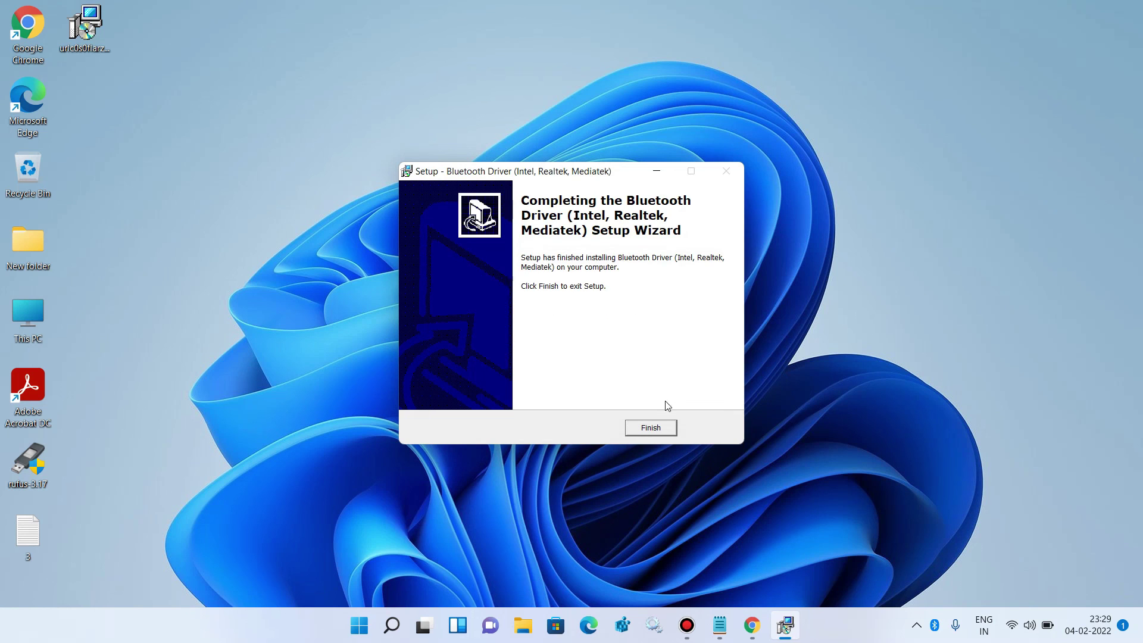
pyautogui.click(648, 429)
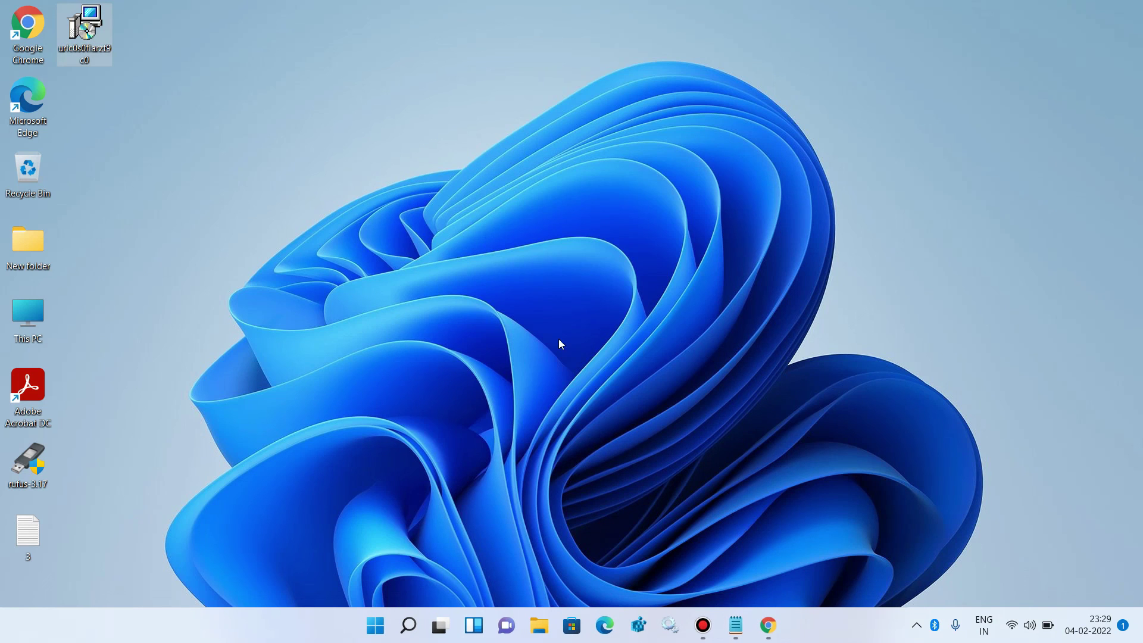